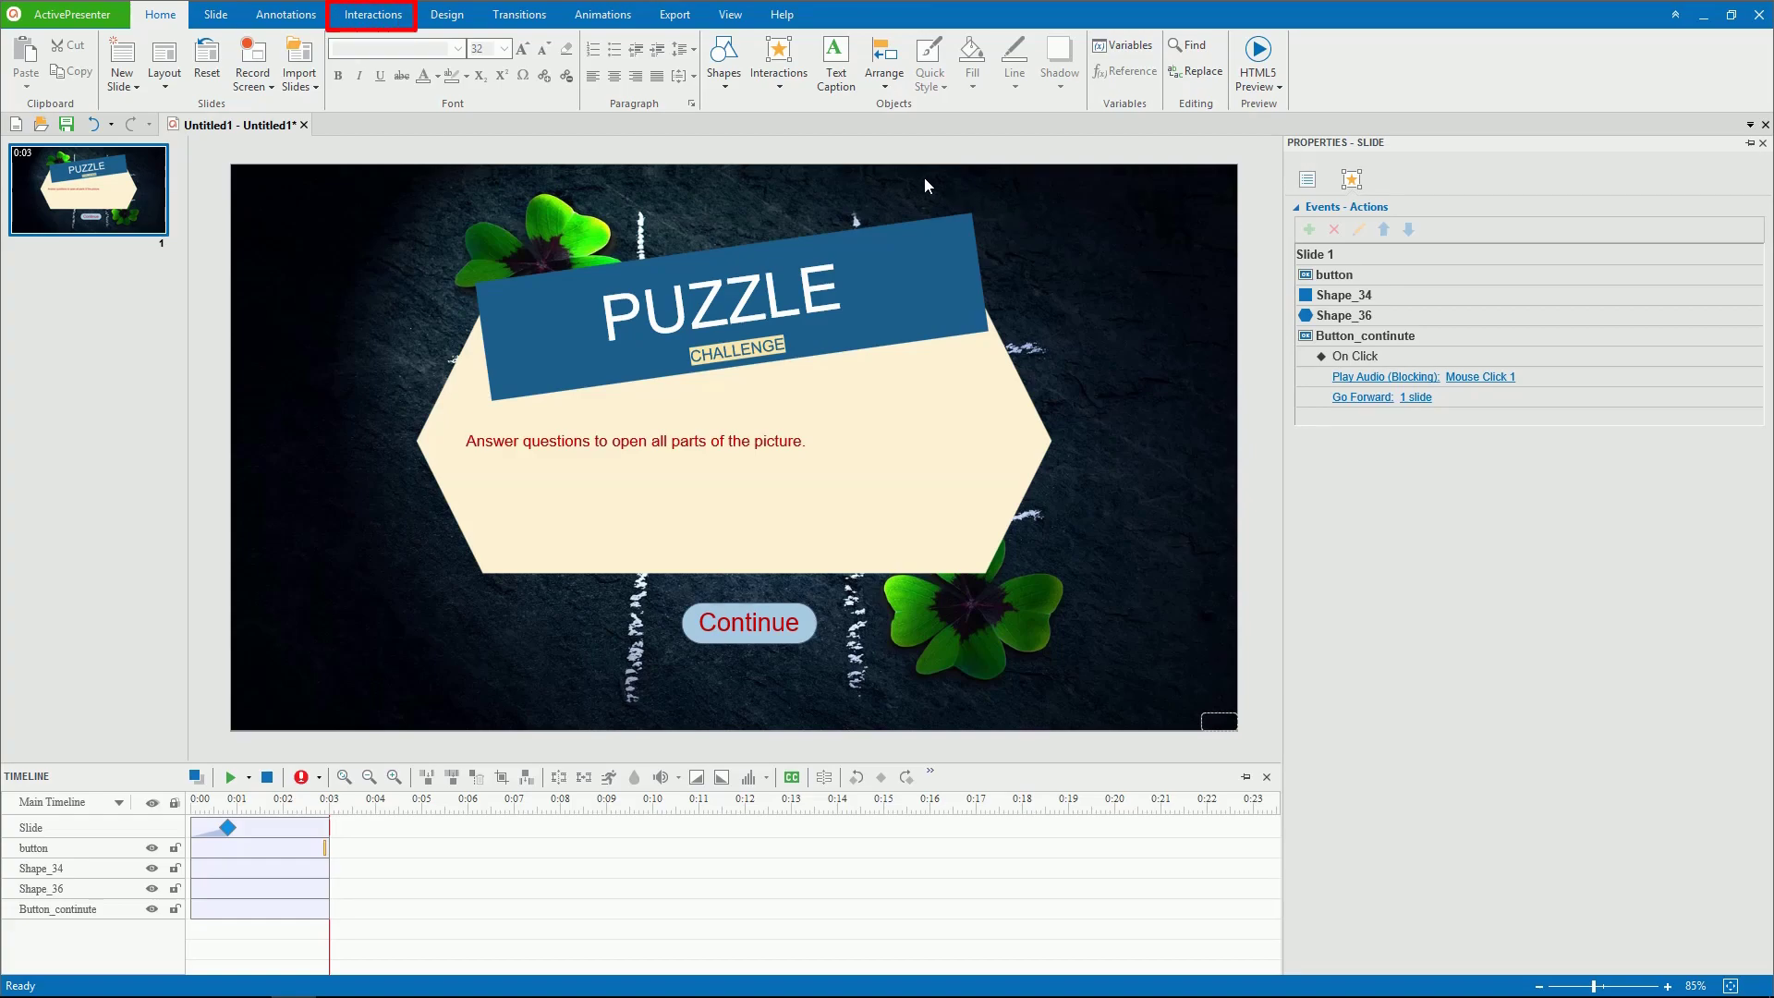
- Insert a Drag-n-Drop question slide from Interactions and title it 'Drag-n-Drop question'
{"action": "left_click", "coordinate": [374, 15]}
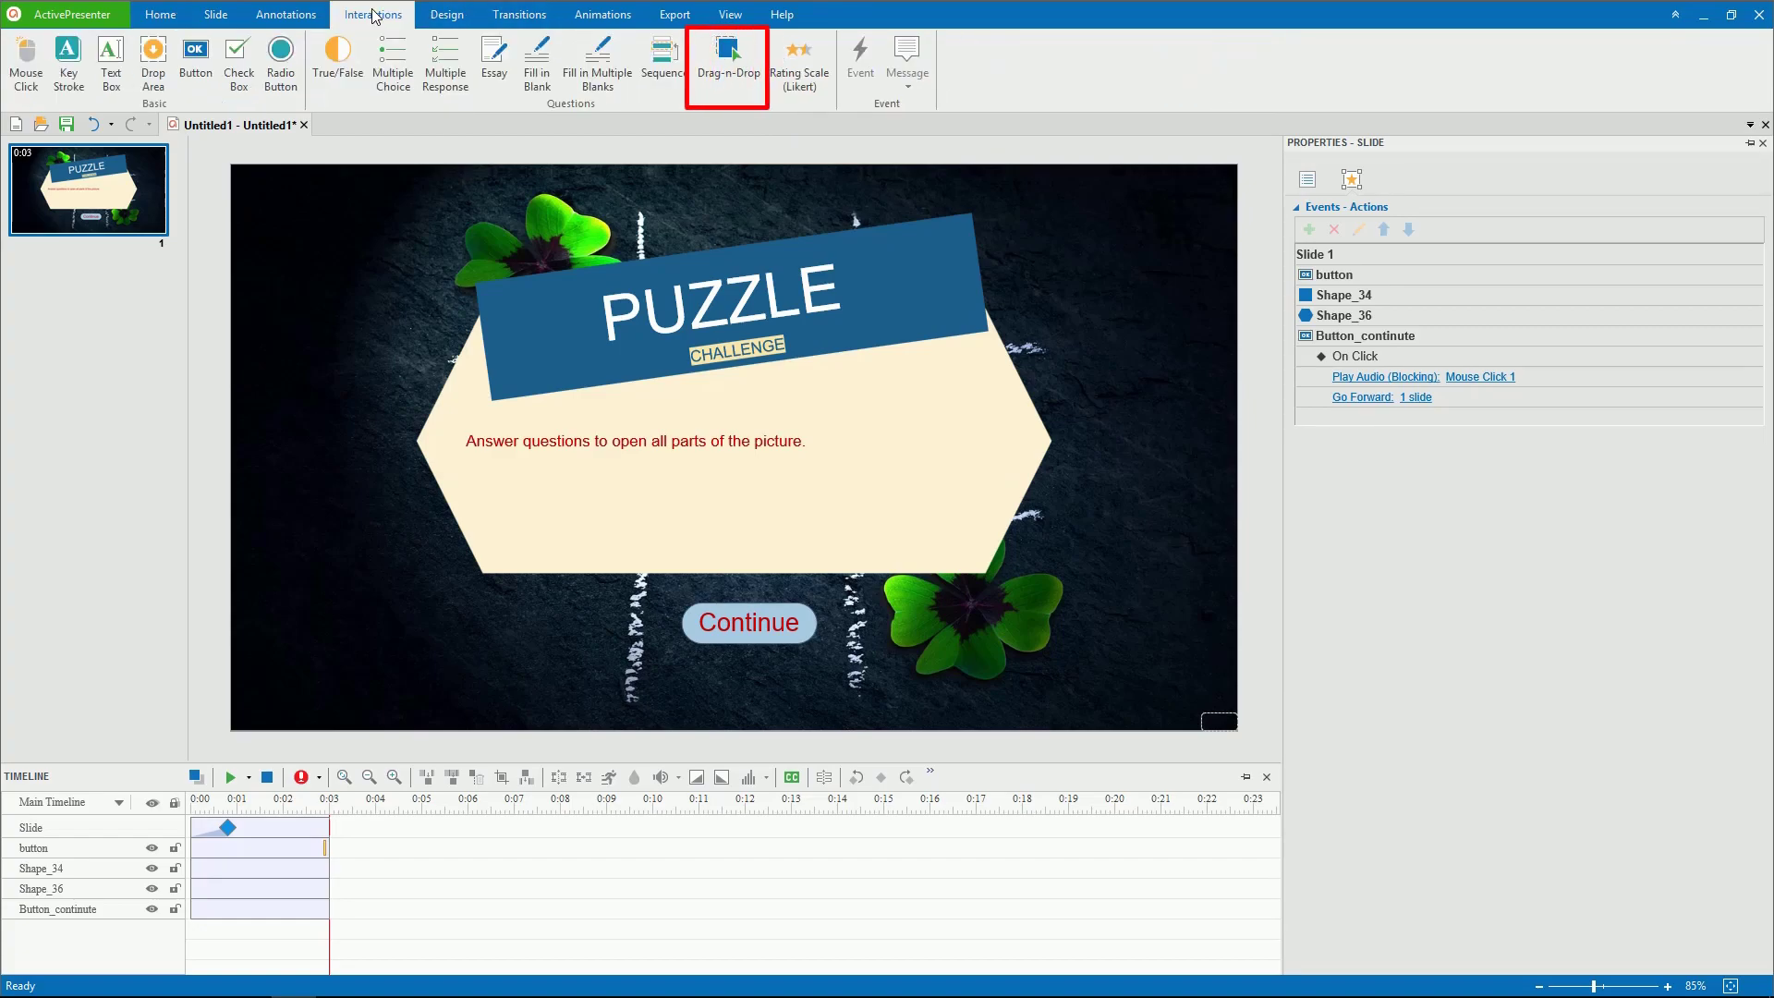
{"action": "left_click", "coordinate": [728, 55]}
{"action": "left_click", "coordinate": [538, 233]}
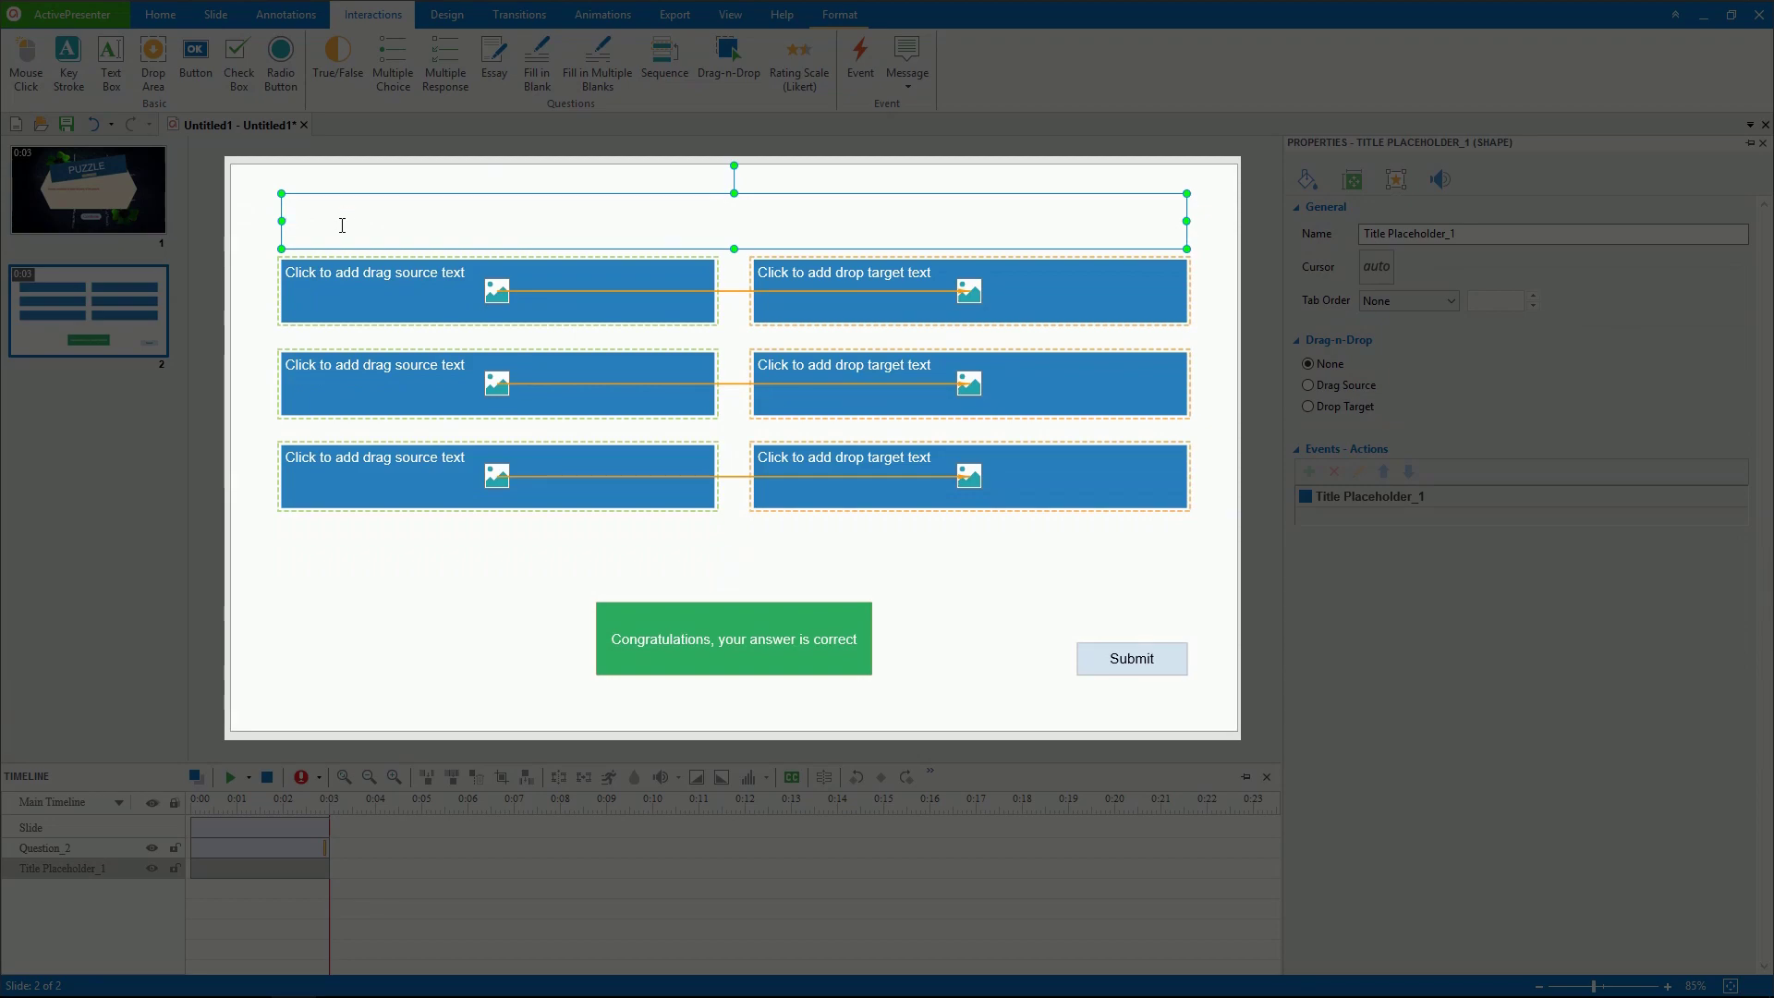
{"action": "type", "text": "Drag-"}
{"action": "type", "text": "n-"}
{"action": "type", "text": "Drop ques"}
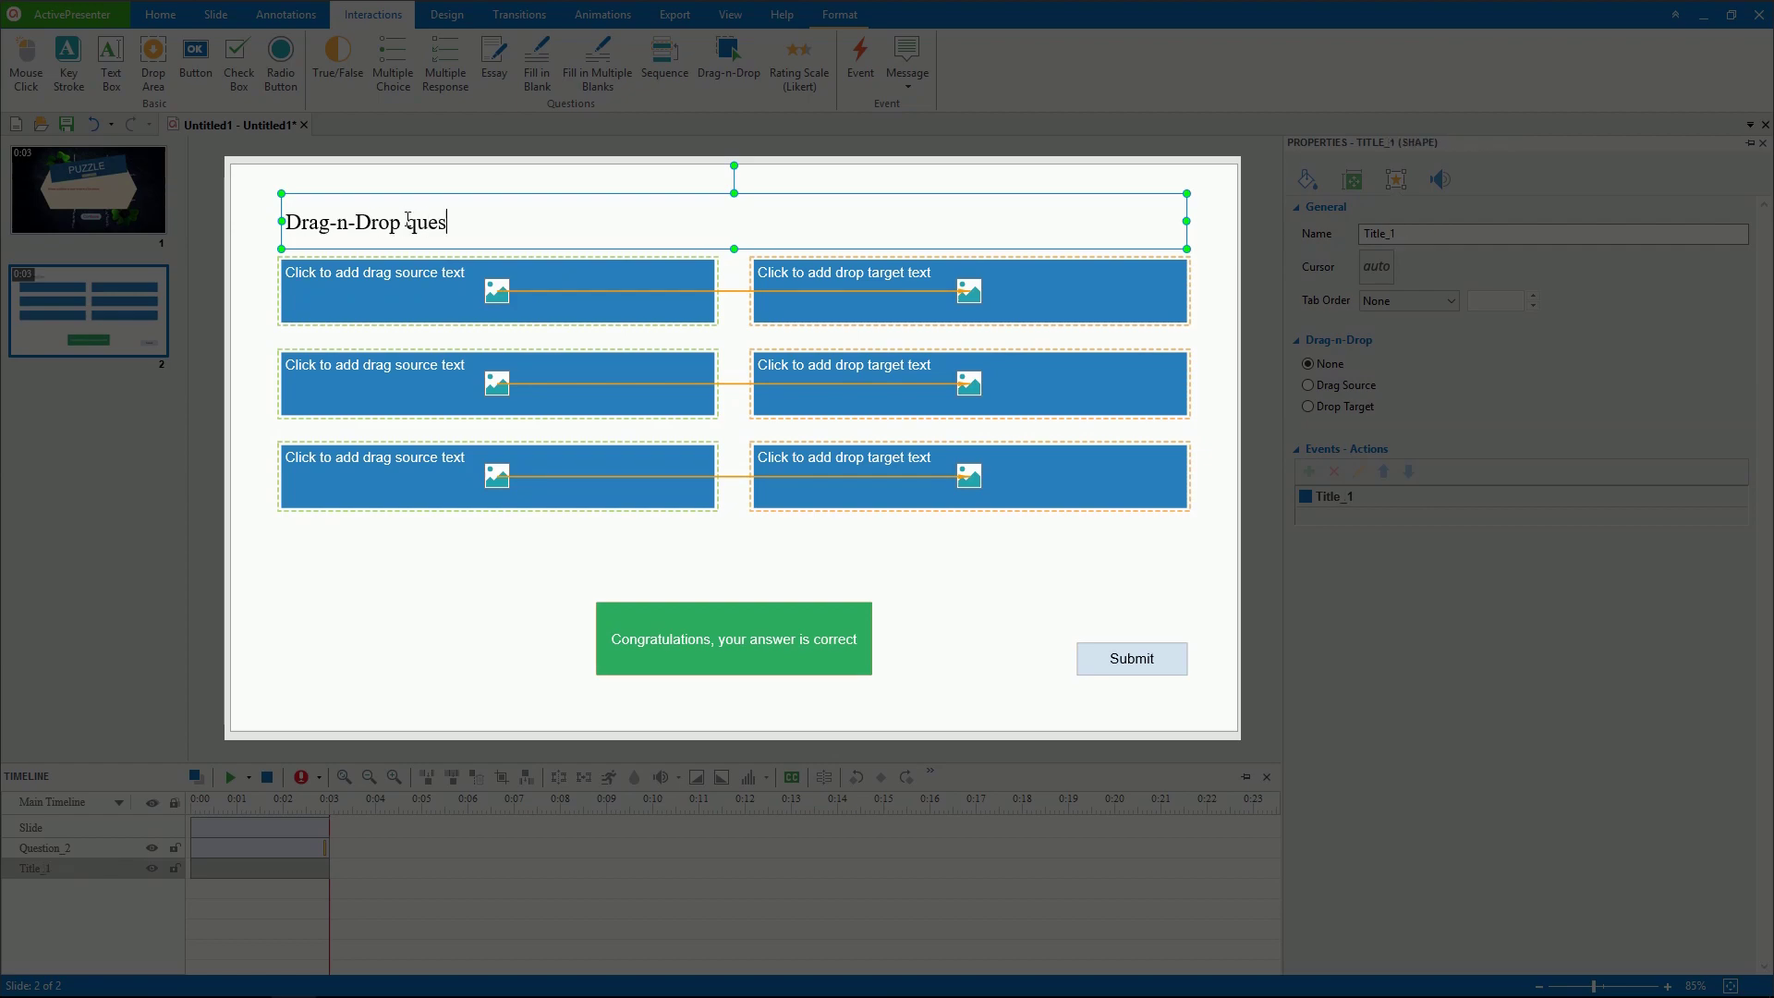
{"action": "type", "text": "tion"}
{"action": "left_click", "coordinate": [1224, 269]}
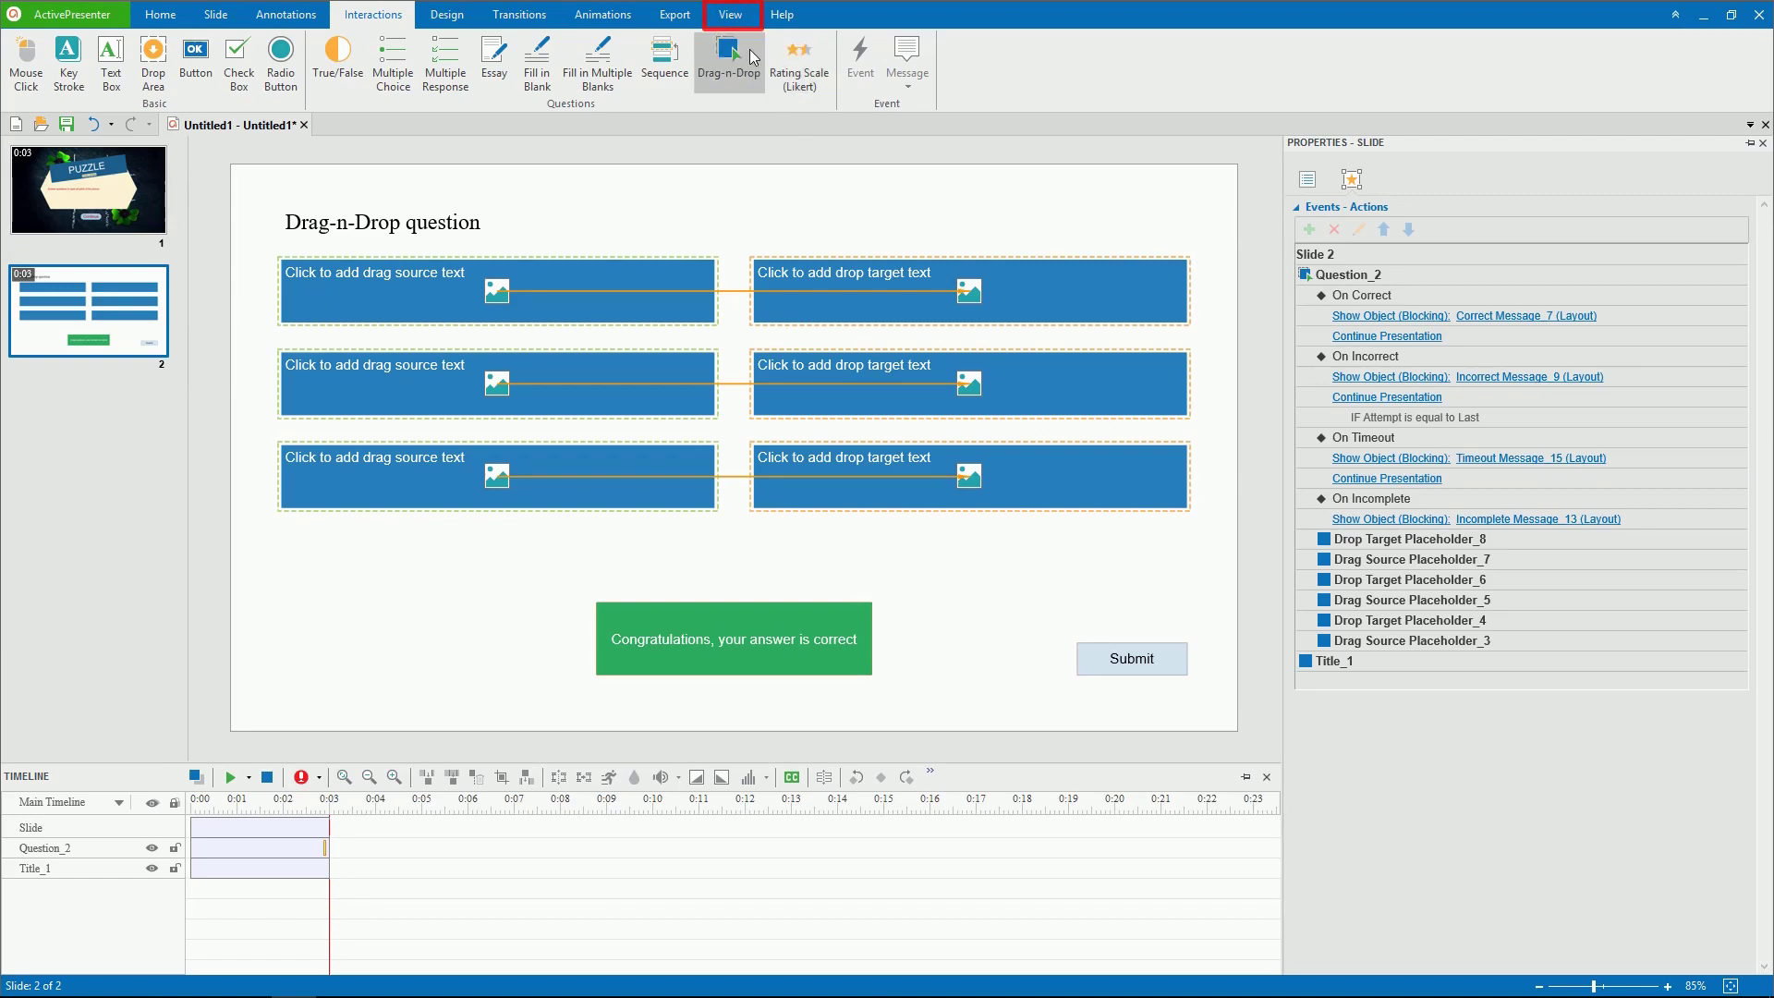
- Toggle the View tab's Drag-n-Drop connection guides off and back on
{"action": "left_click", "coordinate": [731, 14]}
{"action": "left_click", "coordinate": [649, 62]}
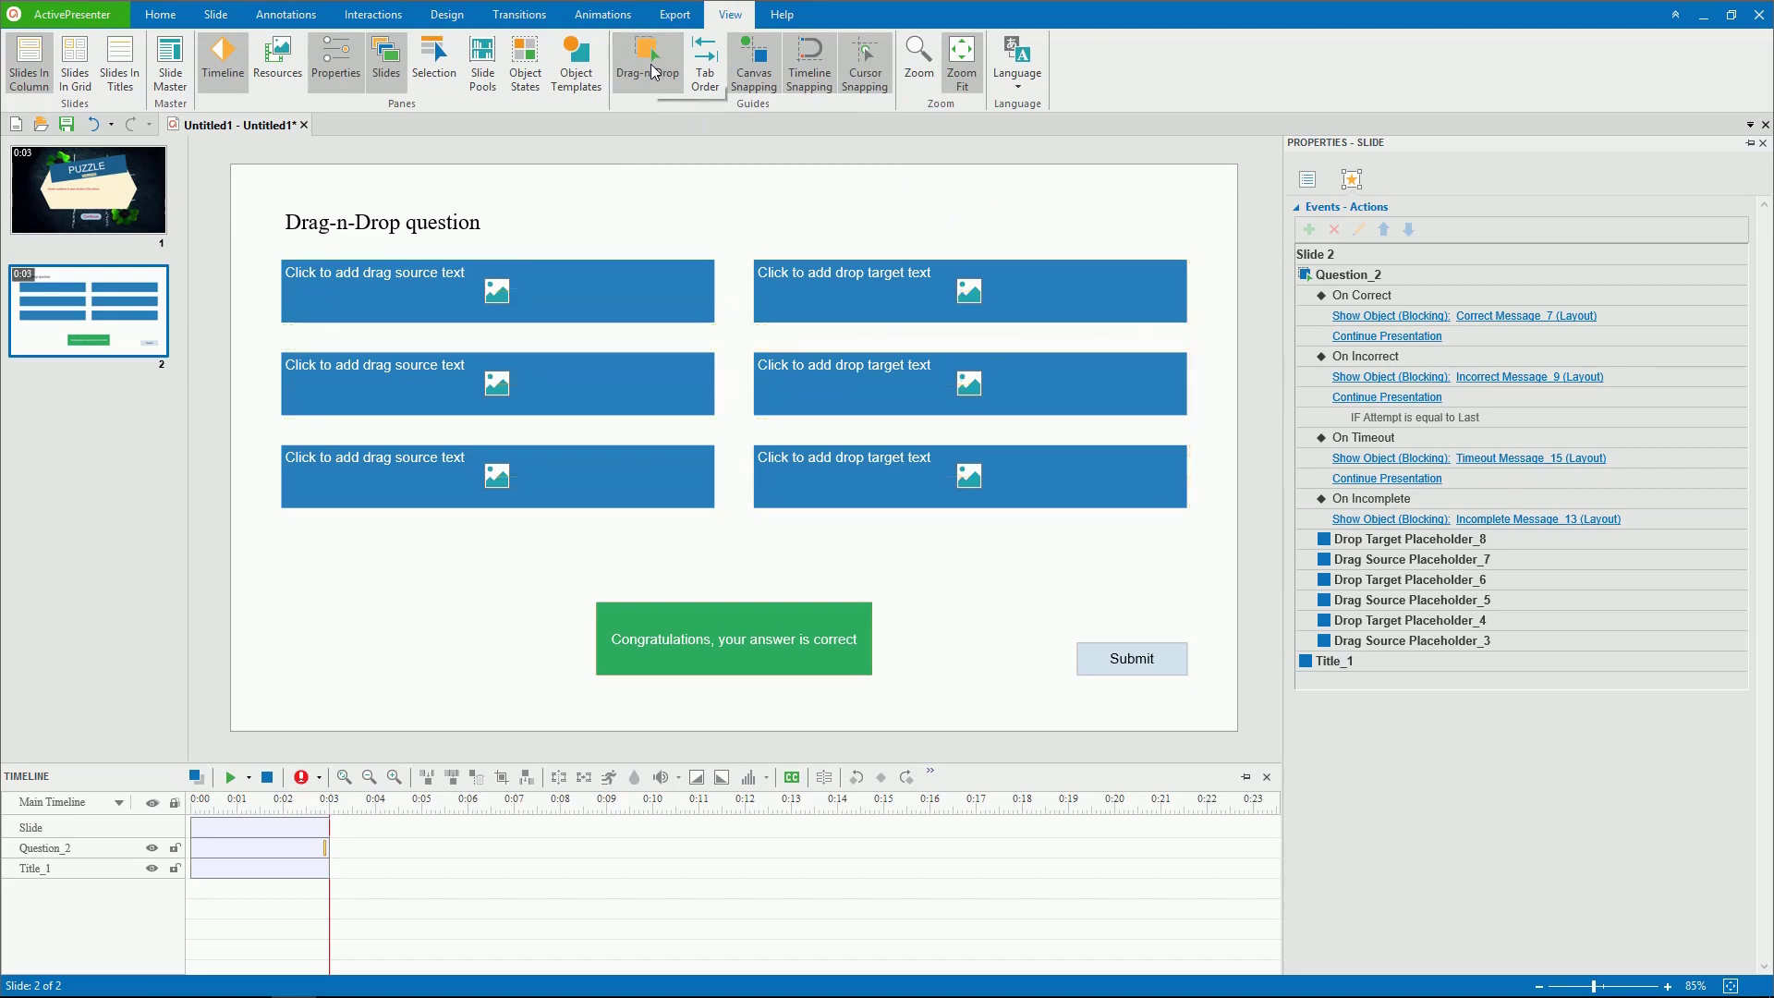
{"action": "left_click", "coordinate": [648, 62]}
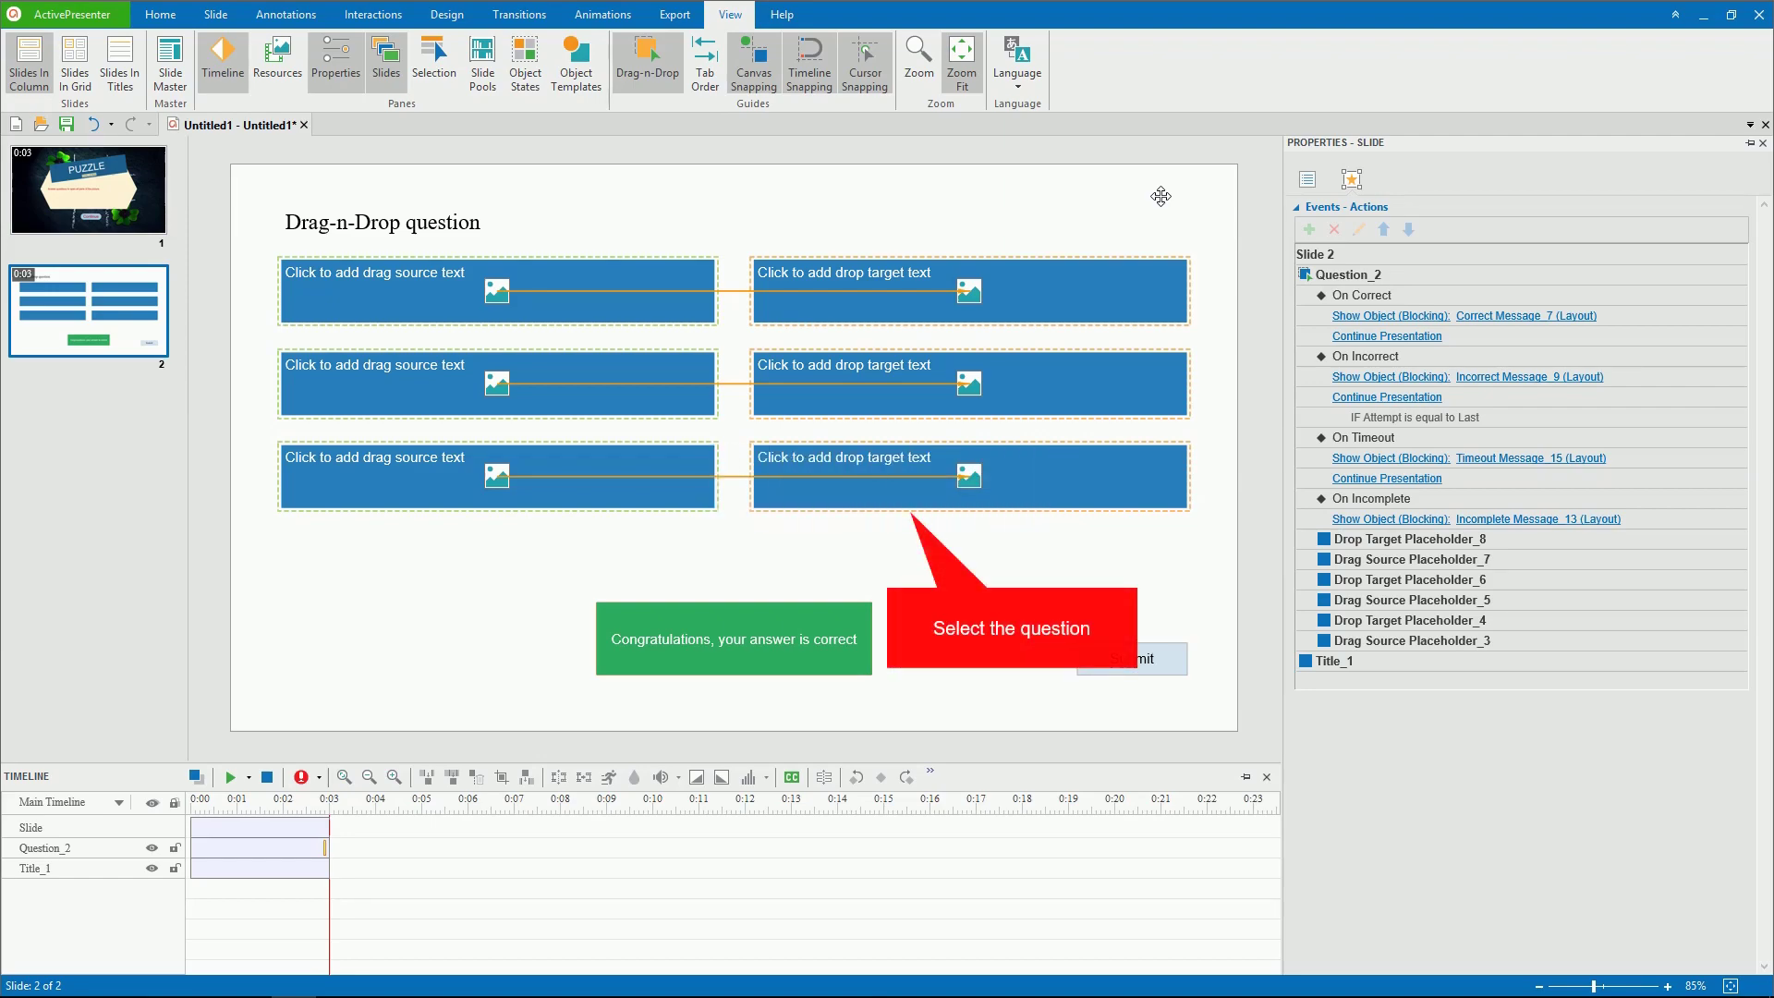
- Add a fourth drag-source and drop-target row to the question, then reselect it
{"action": "left_click", "coordinate": [1145, 262]}
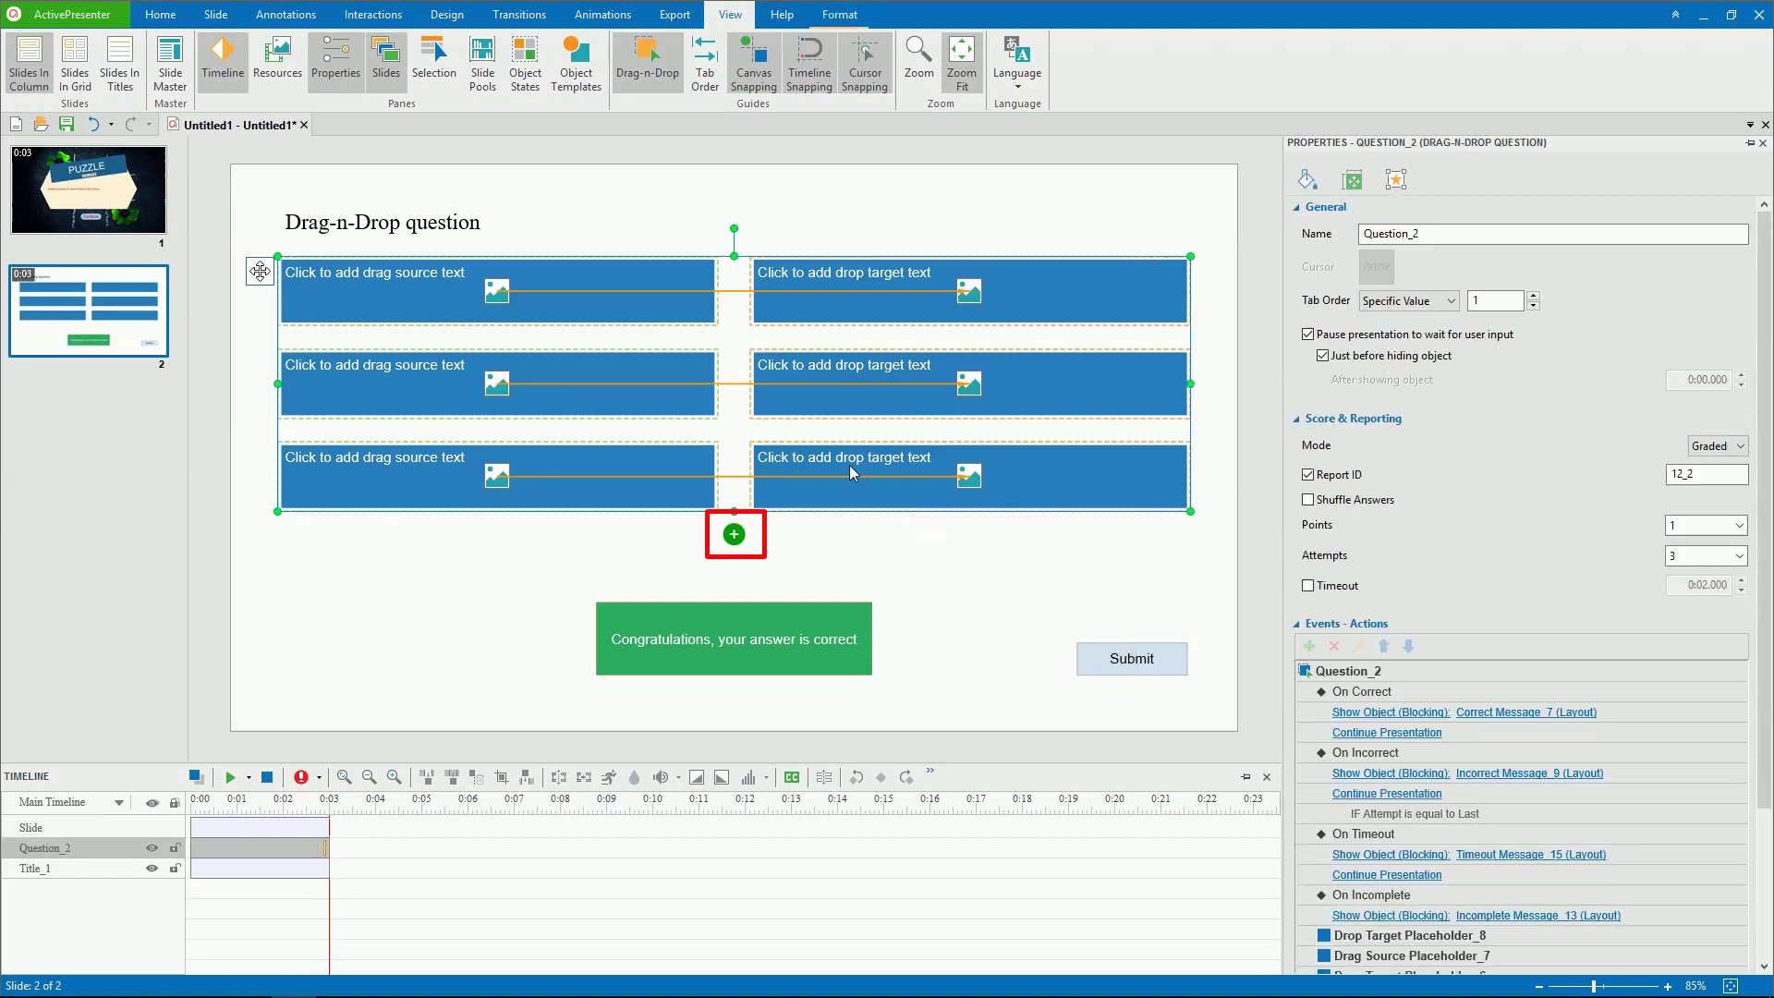
{"action": "left_click", "coordinate": [734, 535]}
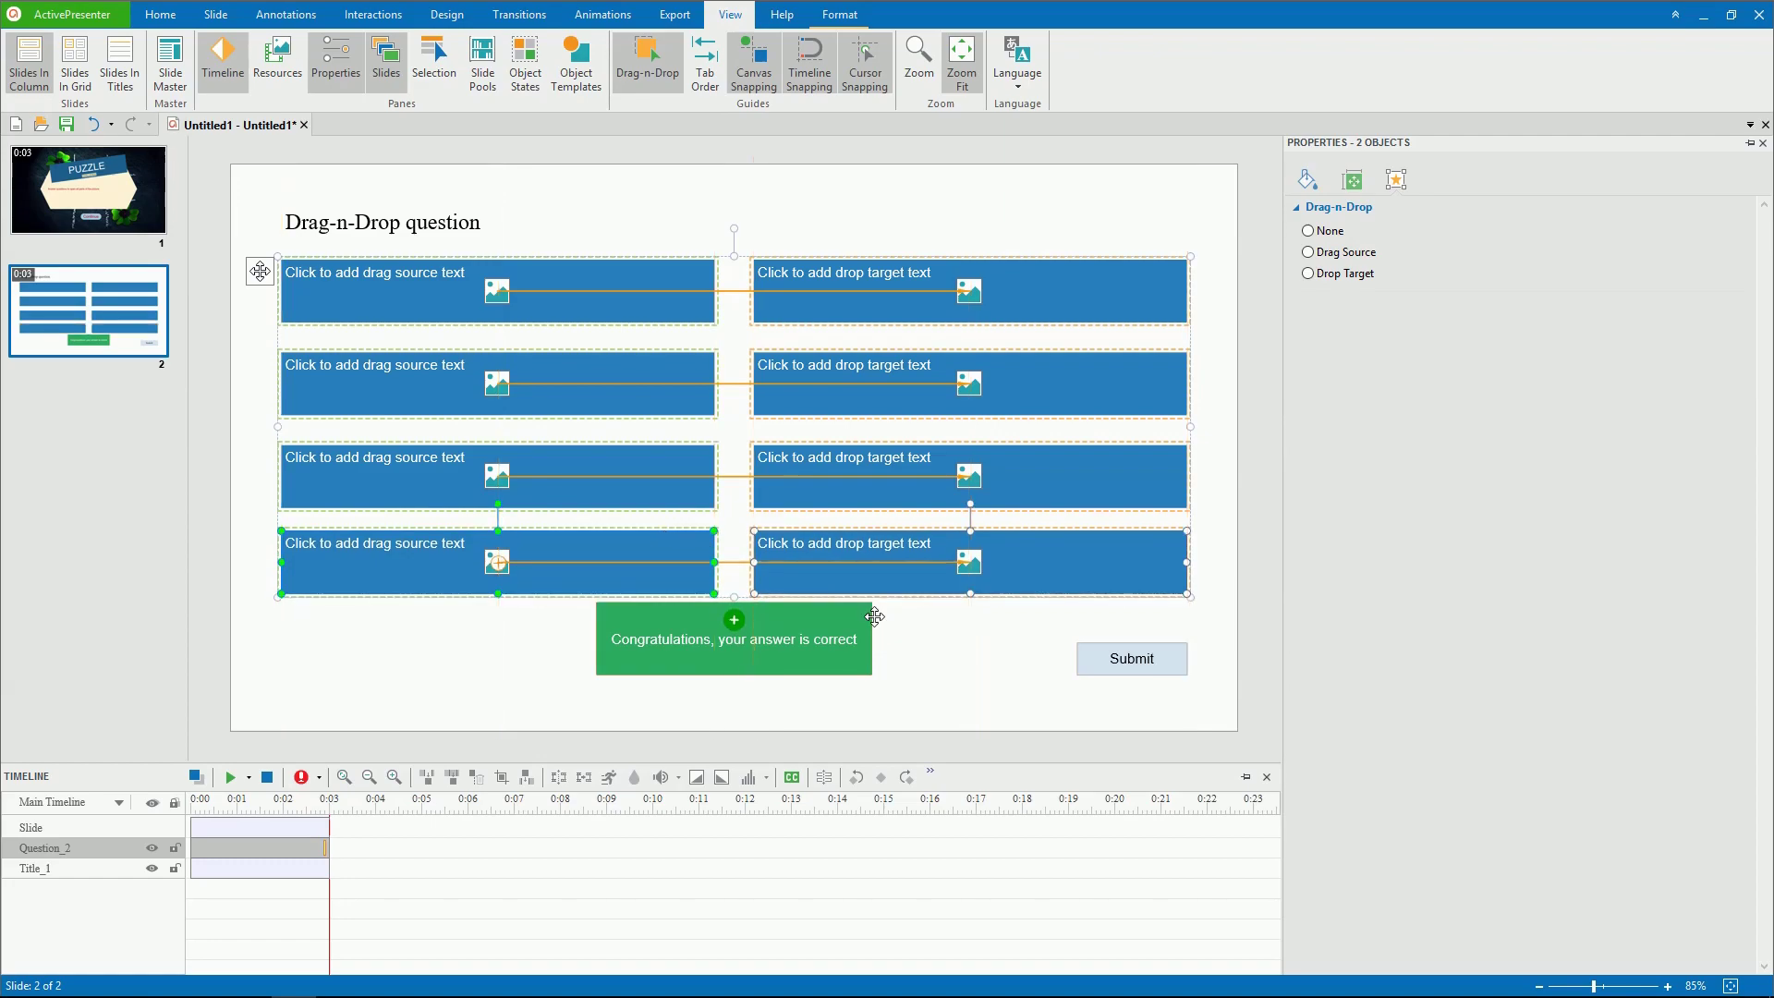
{"action": "left_click", "coordinate": [933, 657]}
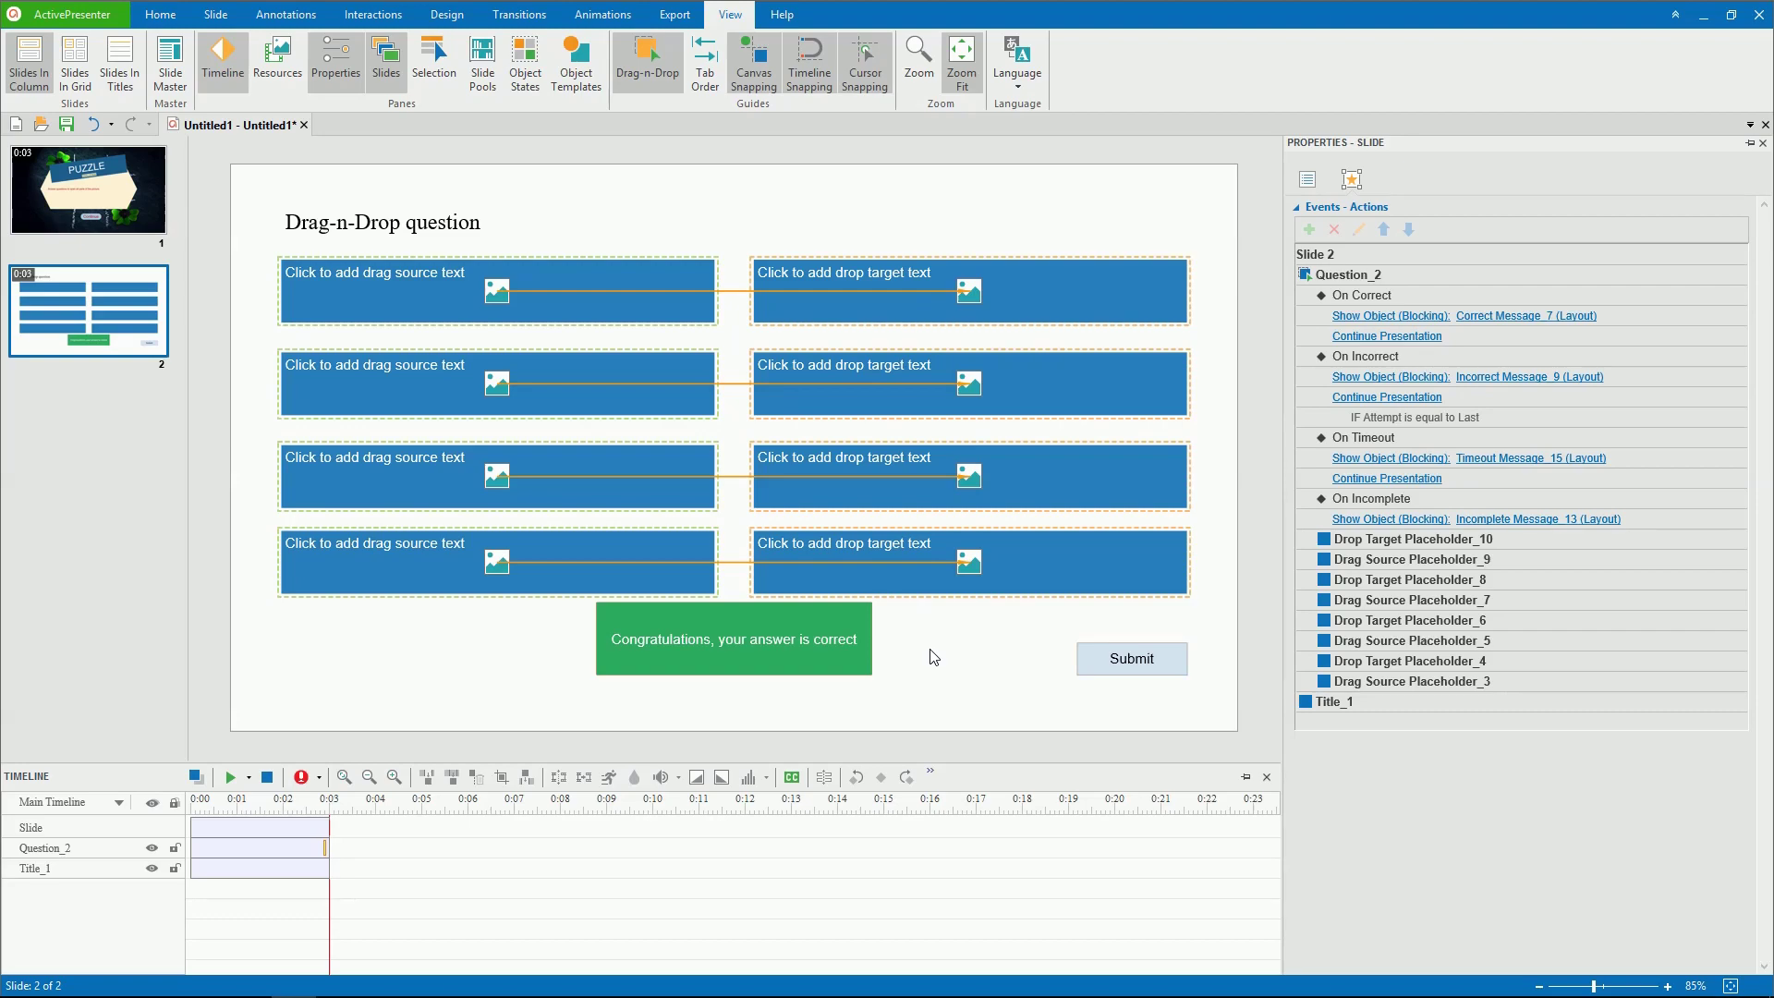
{"action": "left_click", "coordinate": [1090, 374]}
{"action": "left_click", "coordinate": [1351, 180]}
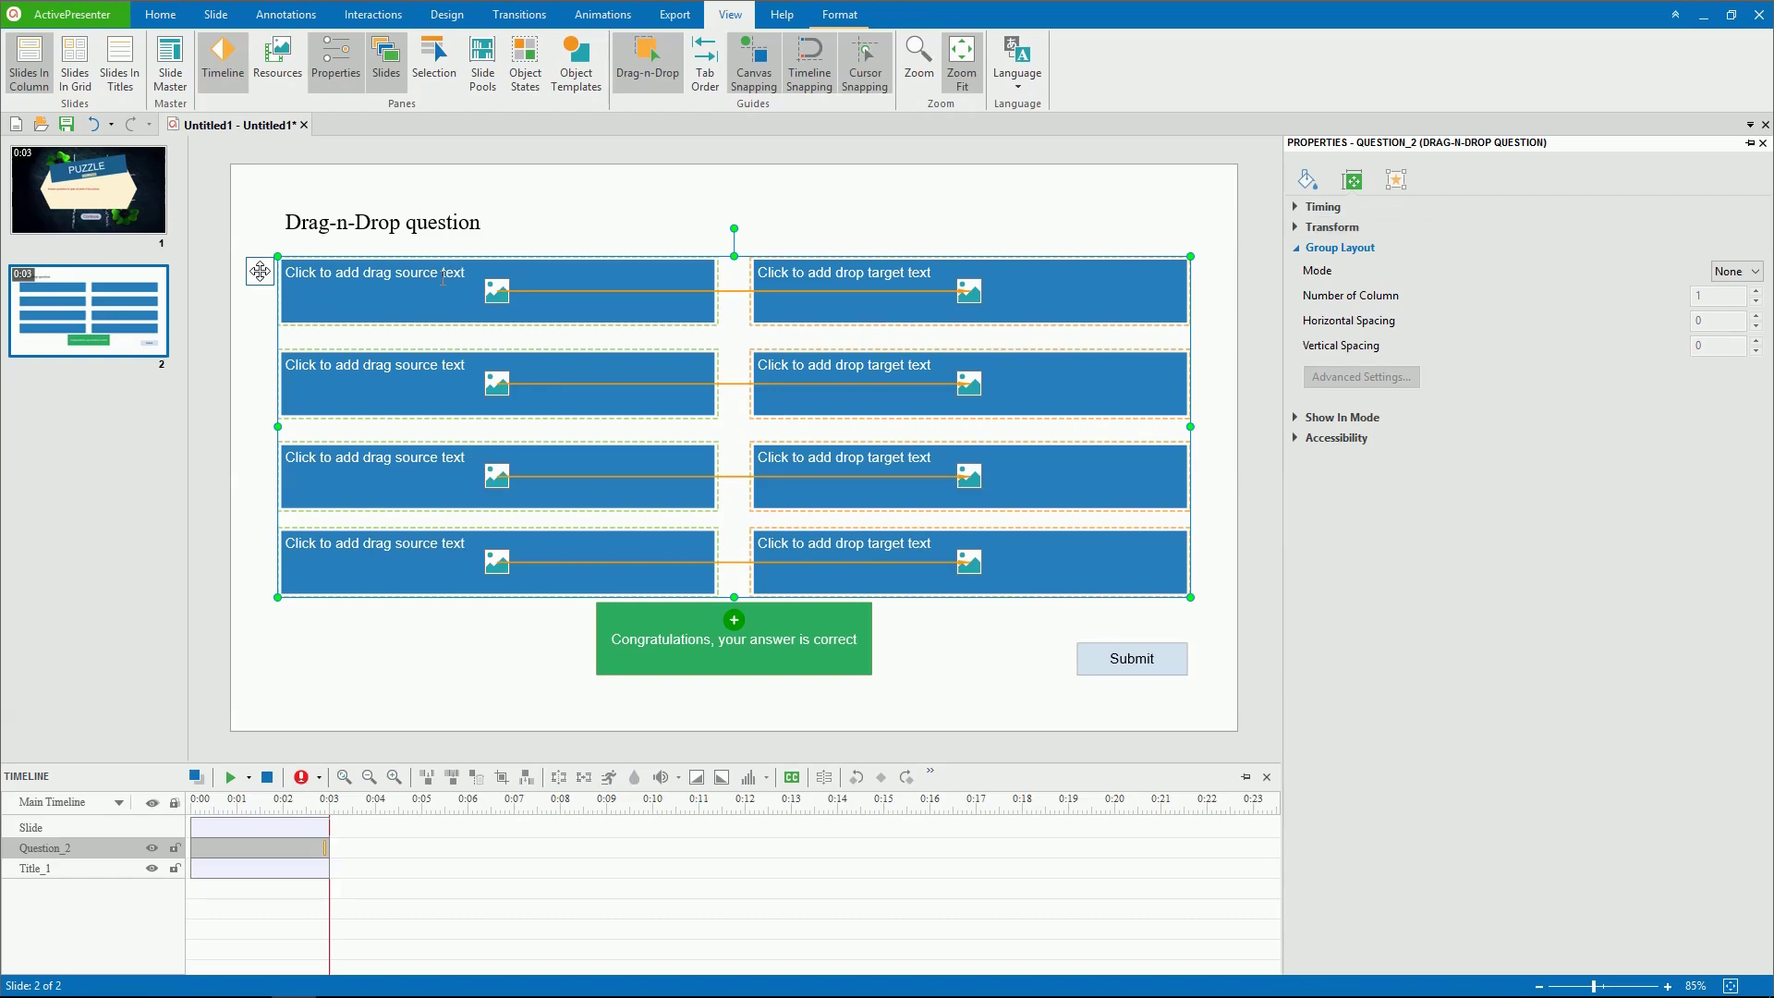
- Label the first source 'Frog', fill its target with the frog picture, and narrow the label box
{"action": "left_click", "coordinate": [391, 273]}
{"action": "type", "text": "Frog"}
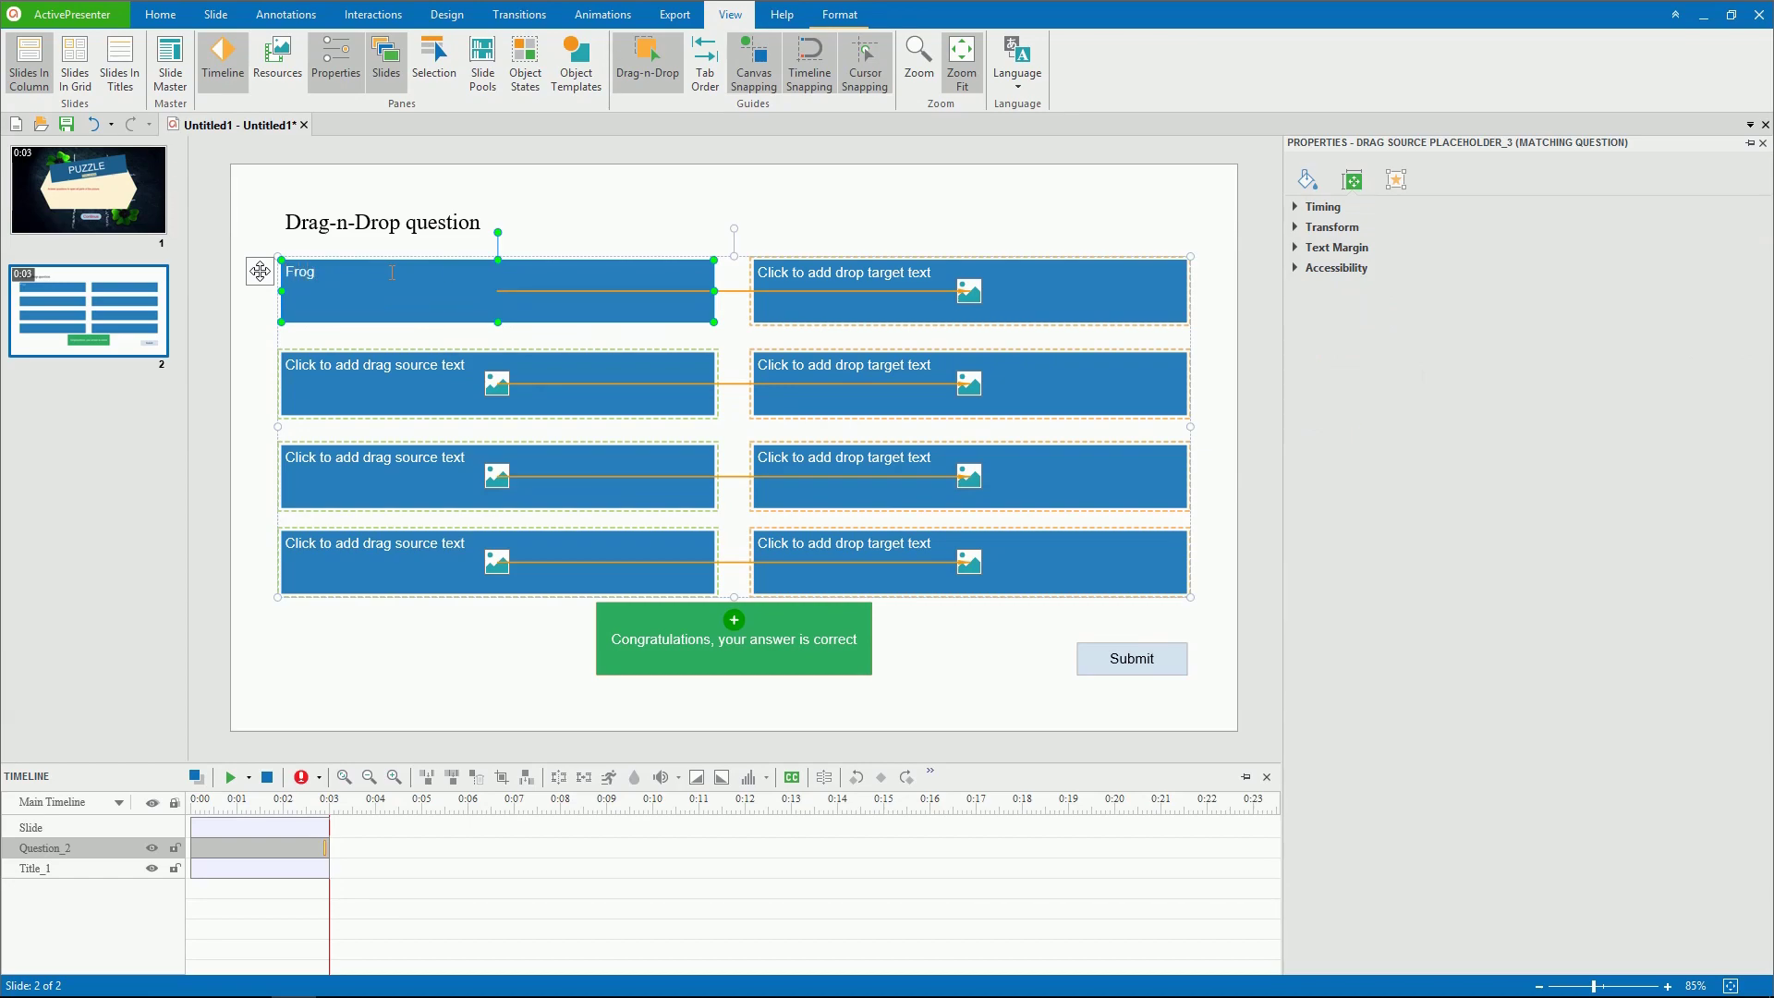
{"action": "left_click", "coordinate": [968, 290]}
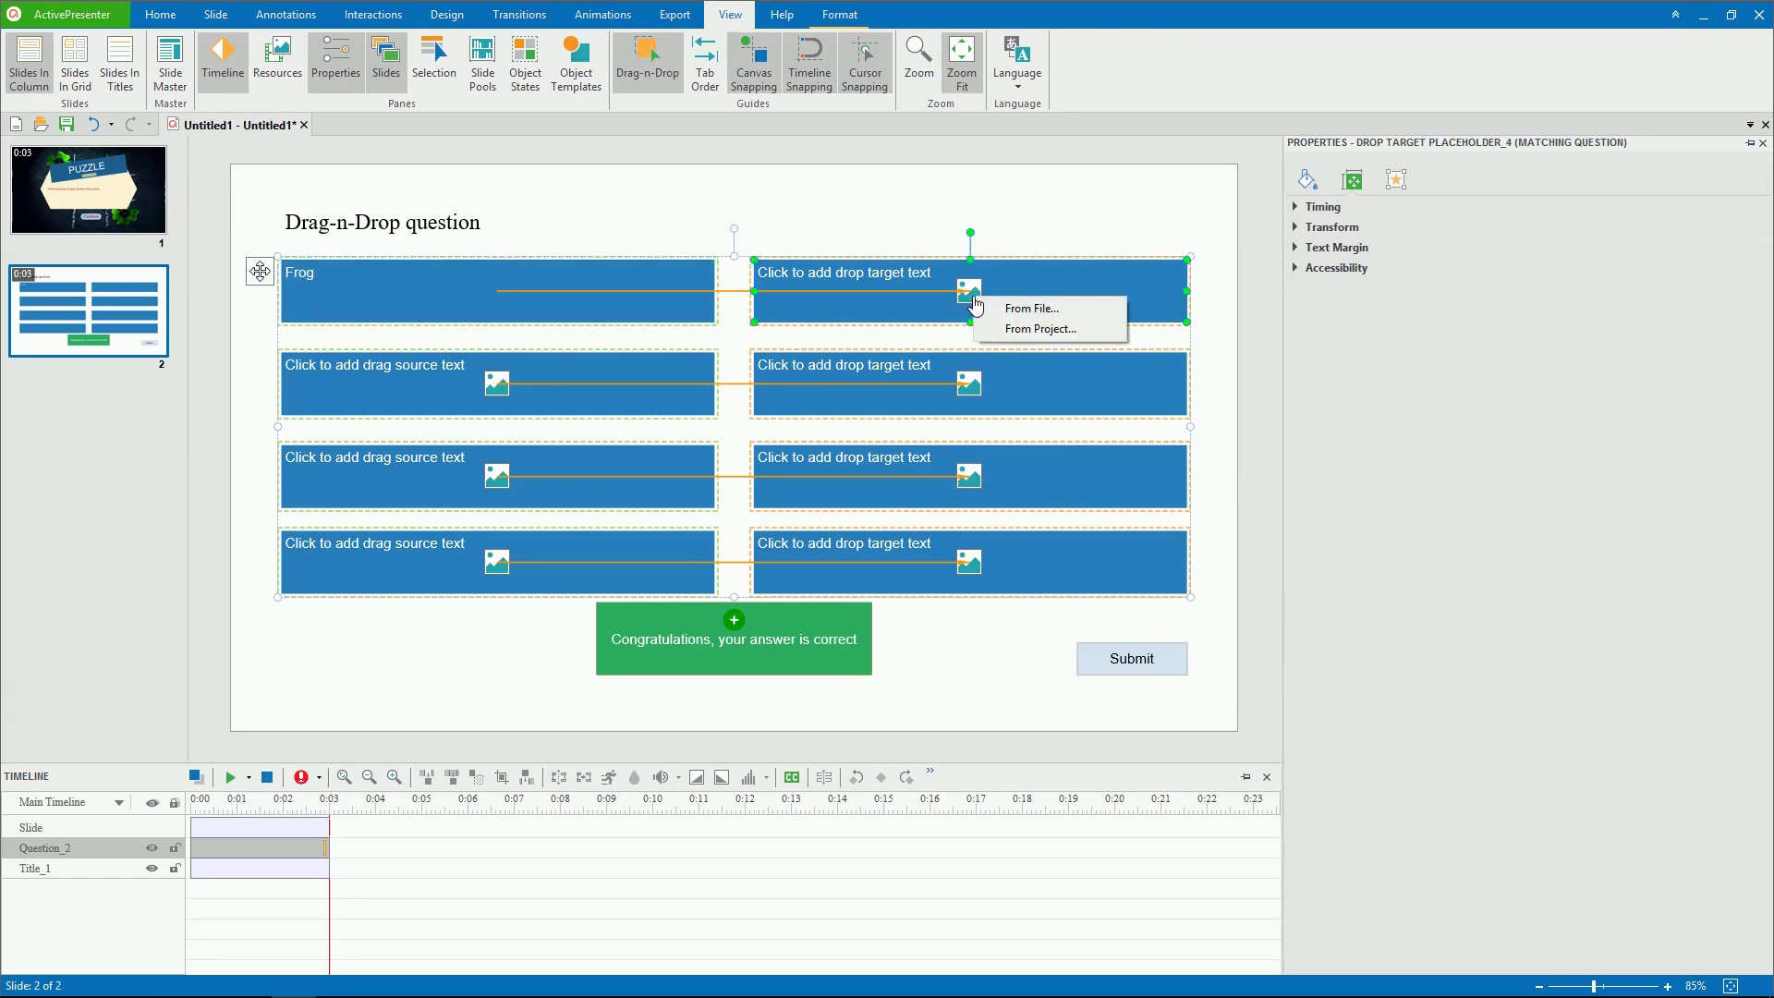
{"action": "left_click", "coordinate": [1007, 309]}
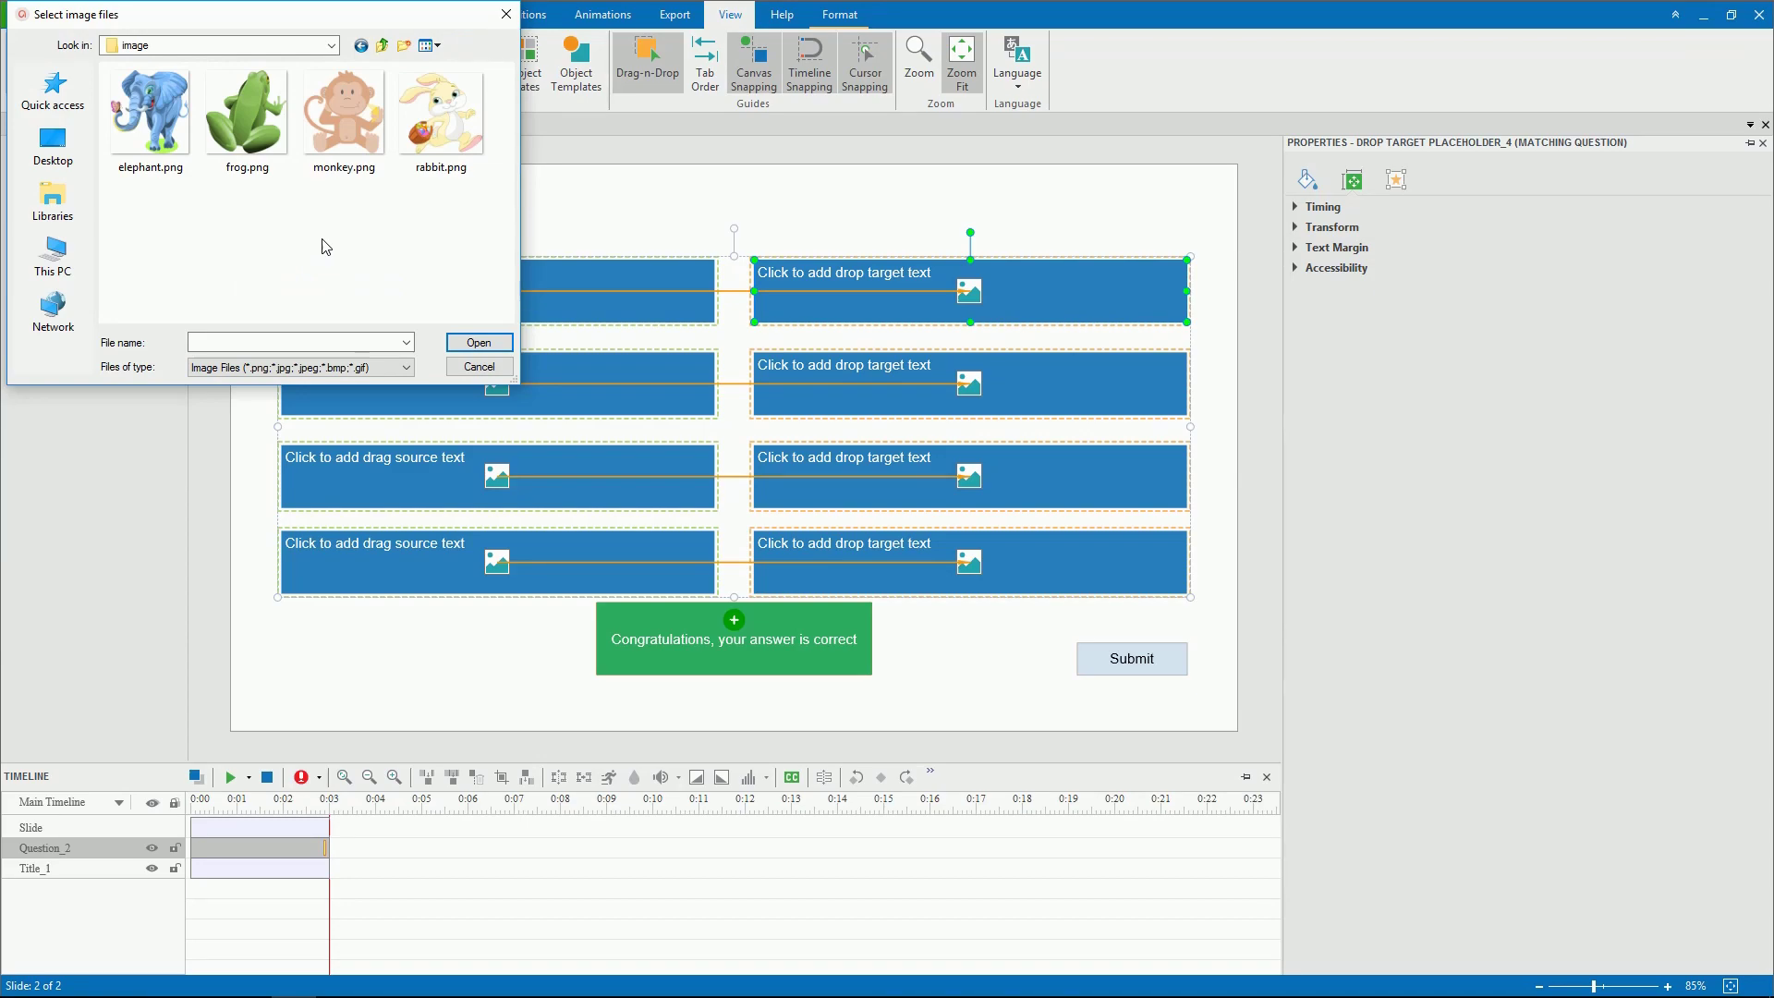
{"action": "left_click", "coordinate": [247, 120]}
{"action": "left_click", "coordinate": [478, 341]}
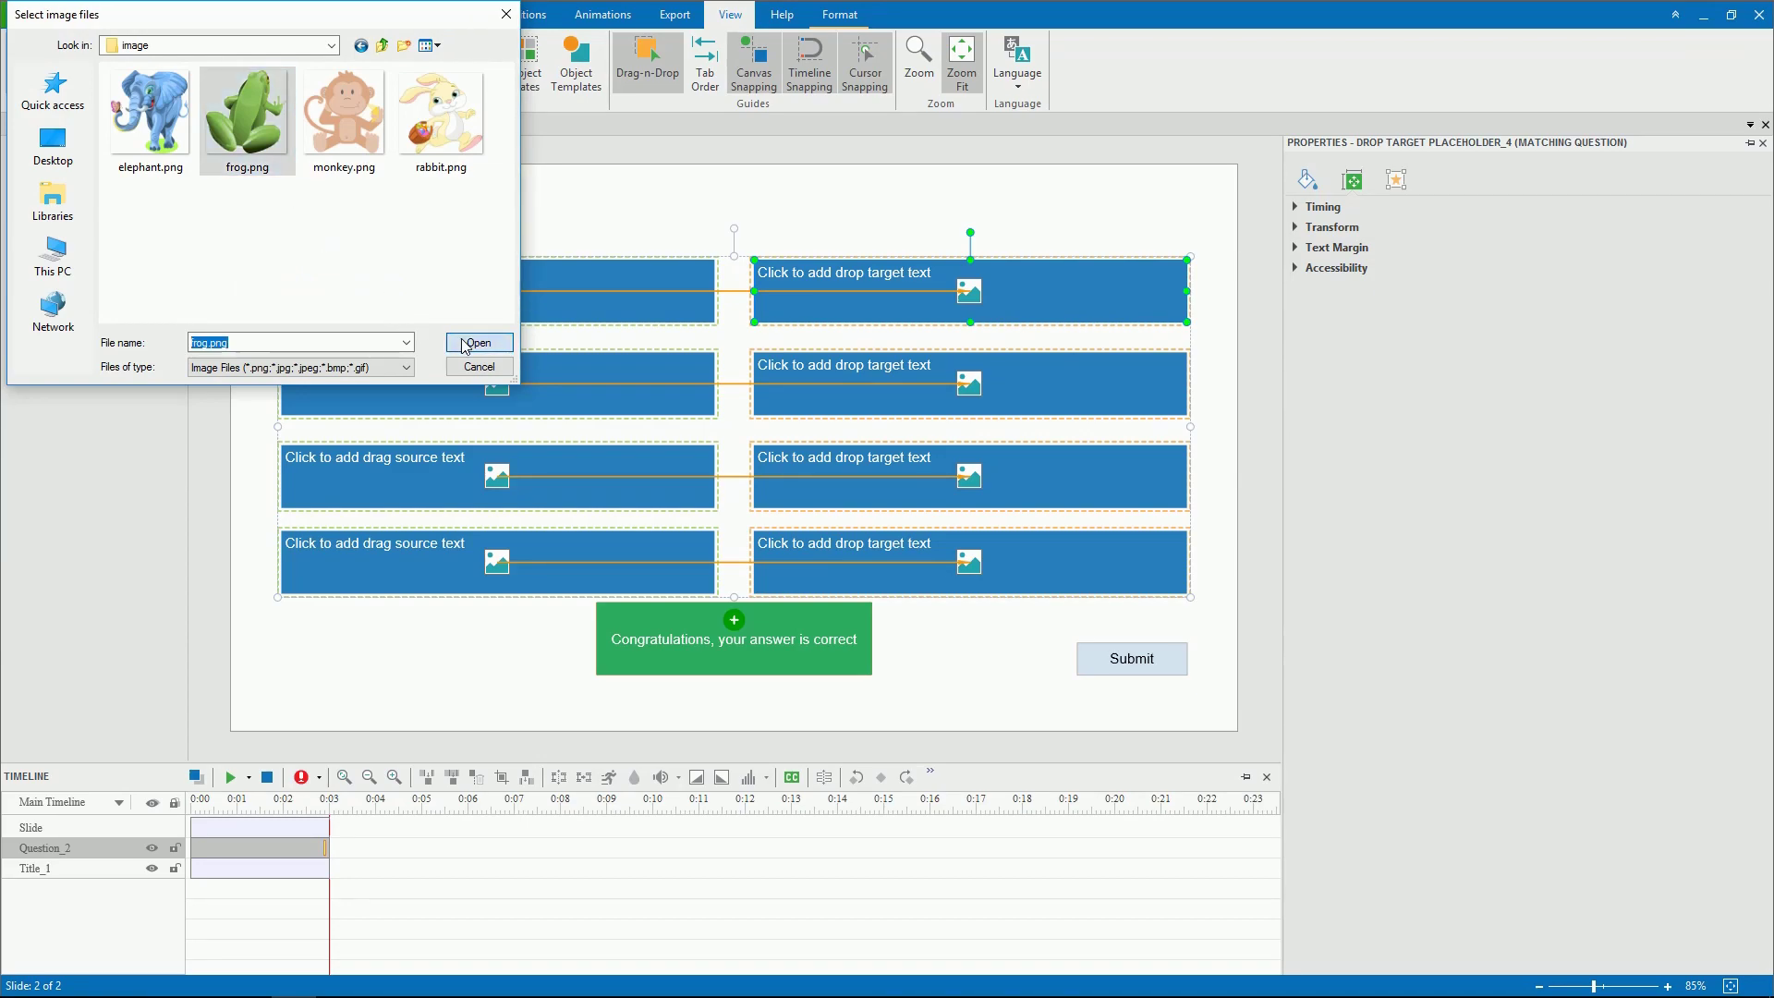
{"action": "left_click", "coordinate": [707, 305]}
{"action": "left_click_drag", "start_coordinate": [715, 291], "coordinate": [395, 291]}
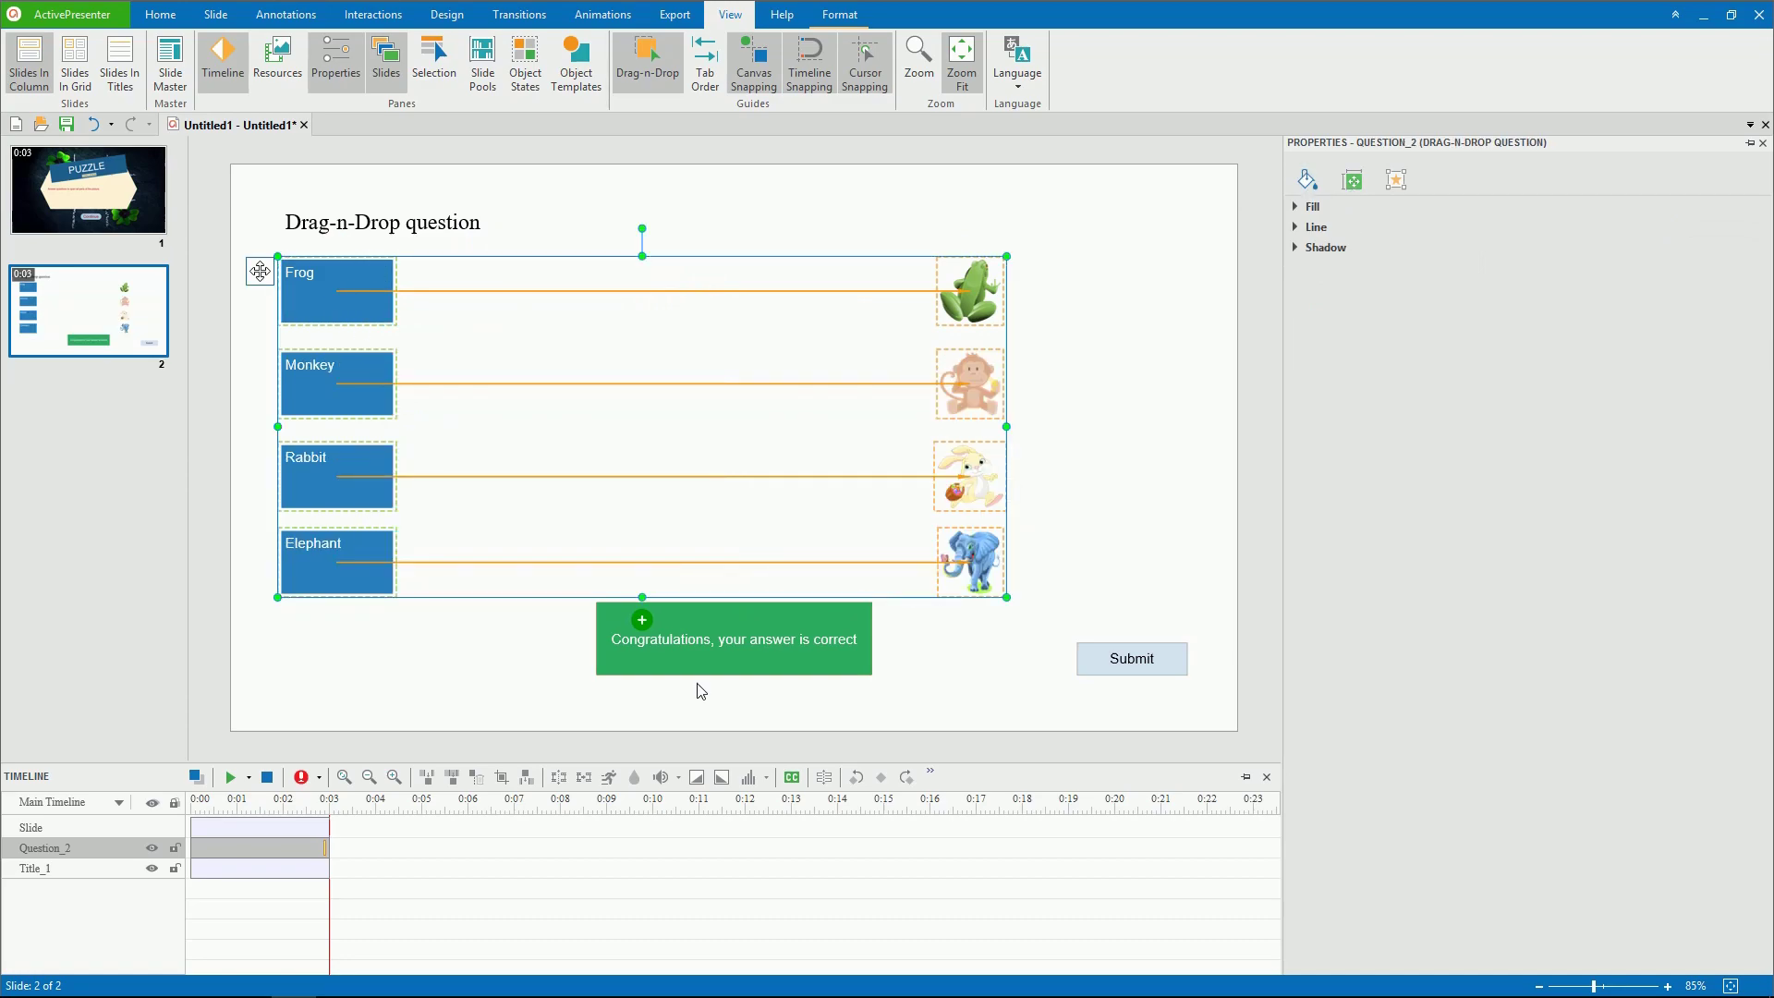
- Link Frog to the Monkey picture and mark Drag Source_7 as an accepted Monkey source
{"action": "left_click", "coordinate": [361, 266]}
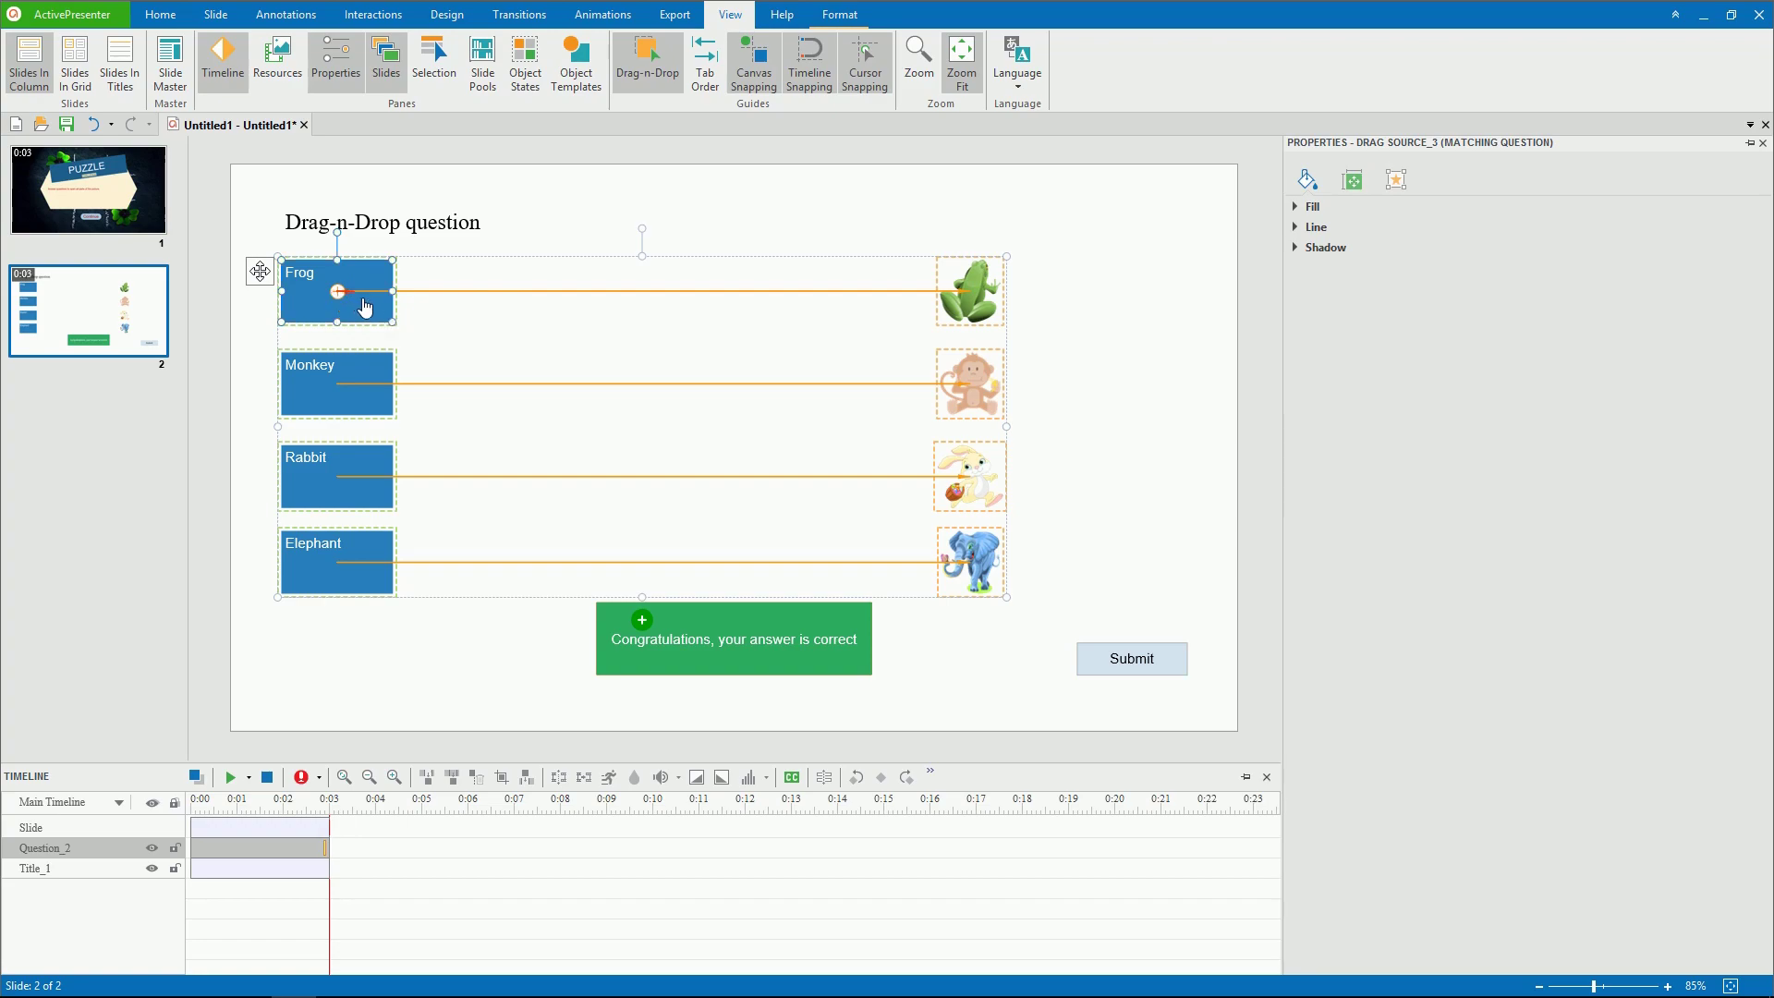
{"action": "left_click_drag", "start_coordinate": [367, 309], "coordinate": [972, 397]}
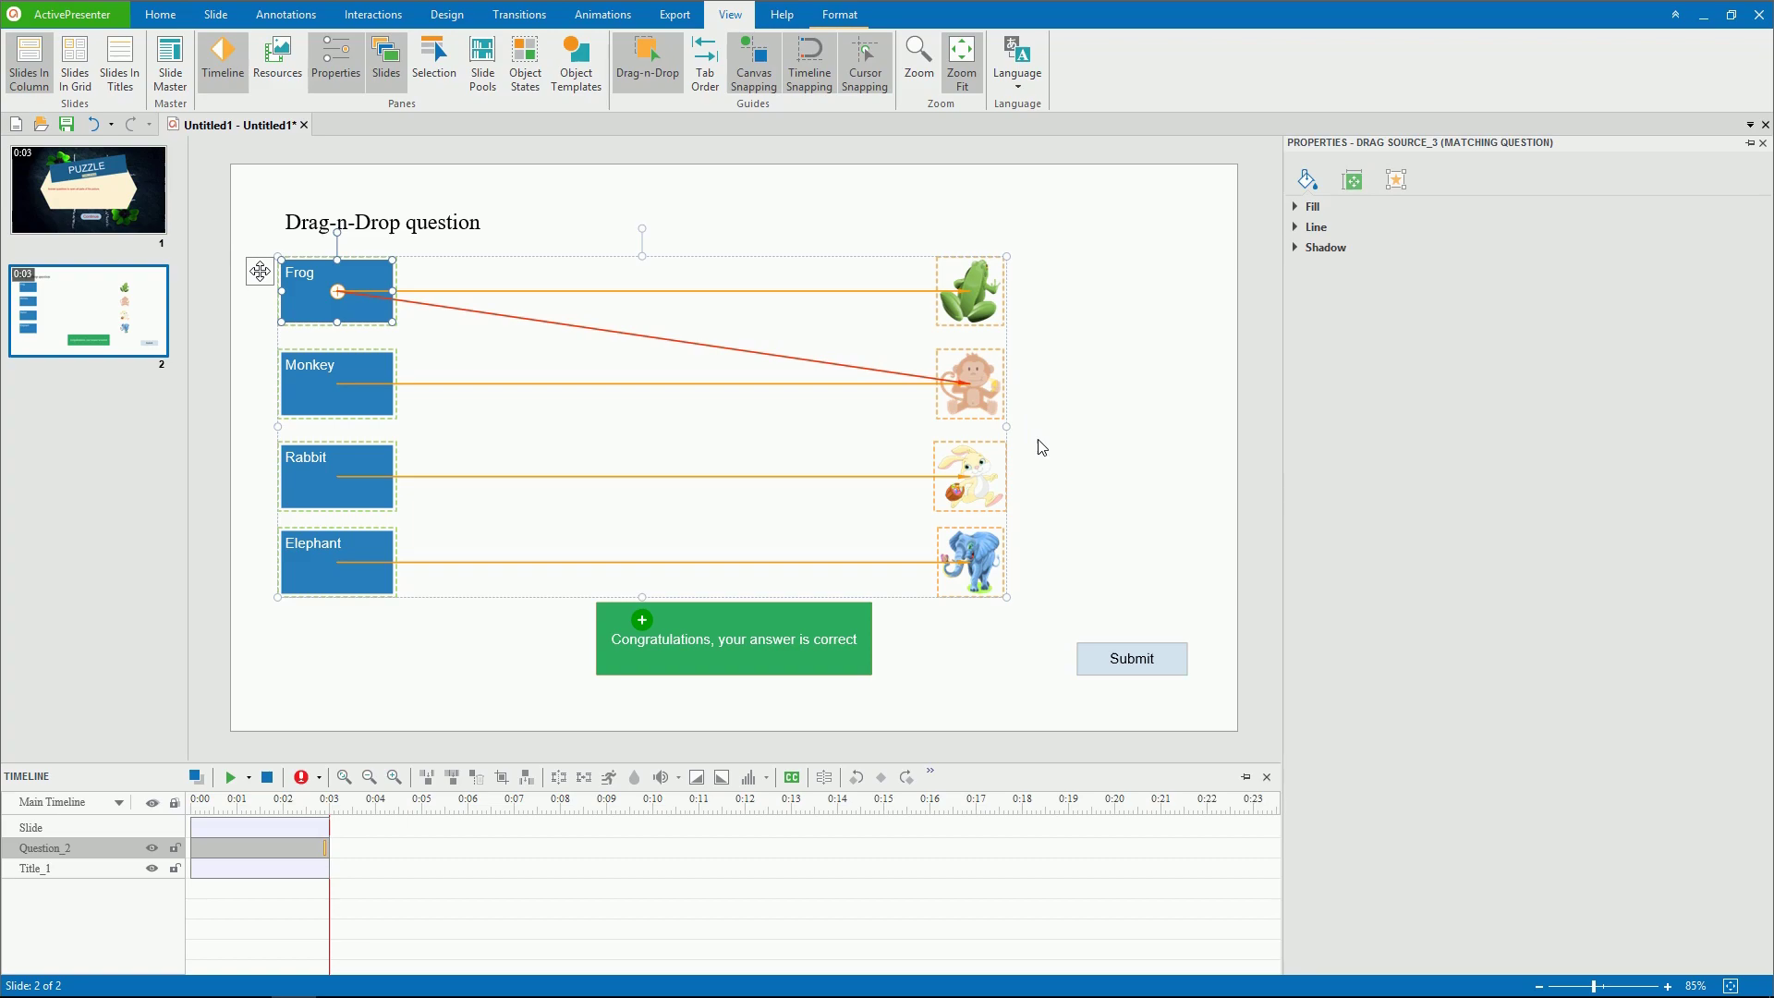
{"action": "left_click", "coordinate": [991, 365]}
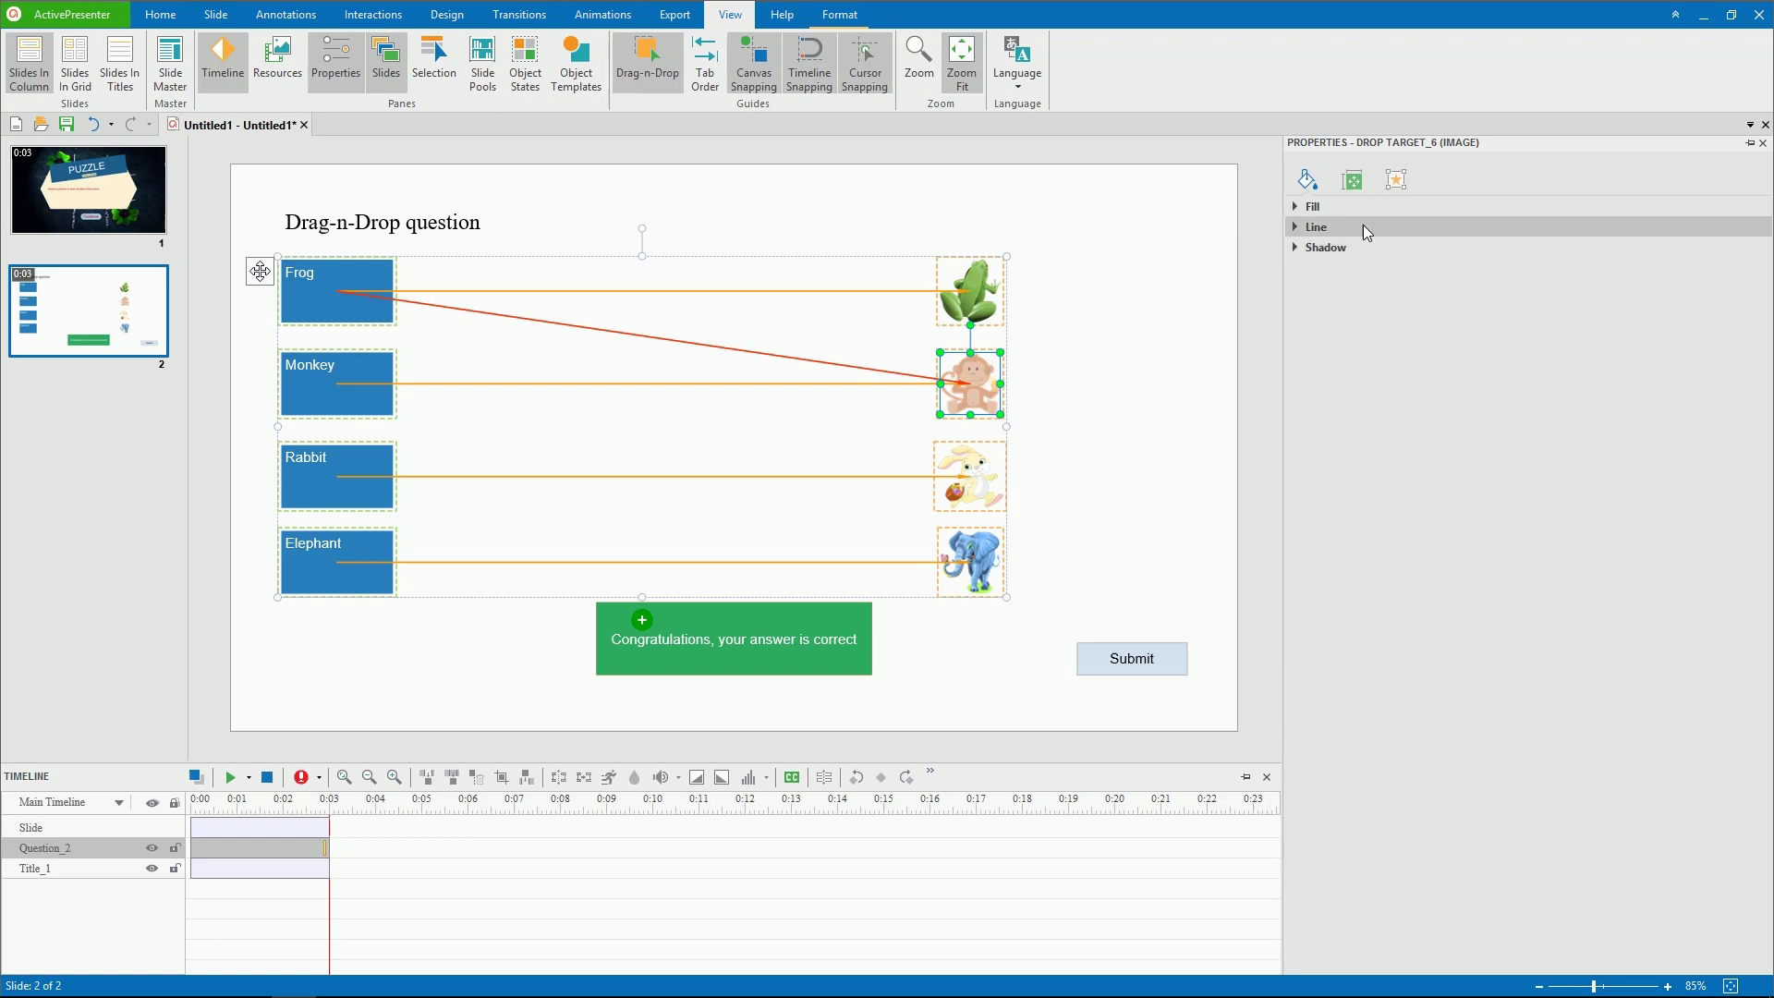
{"action": "left_click", "coordinate": [1396, 185]}
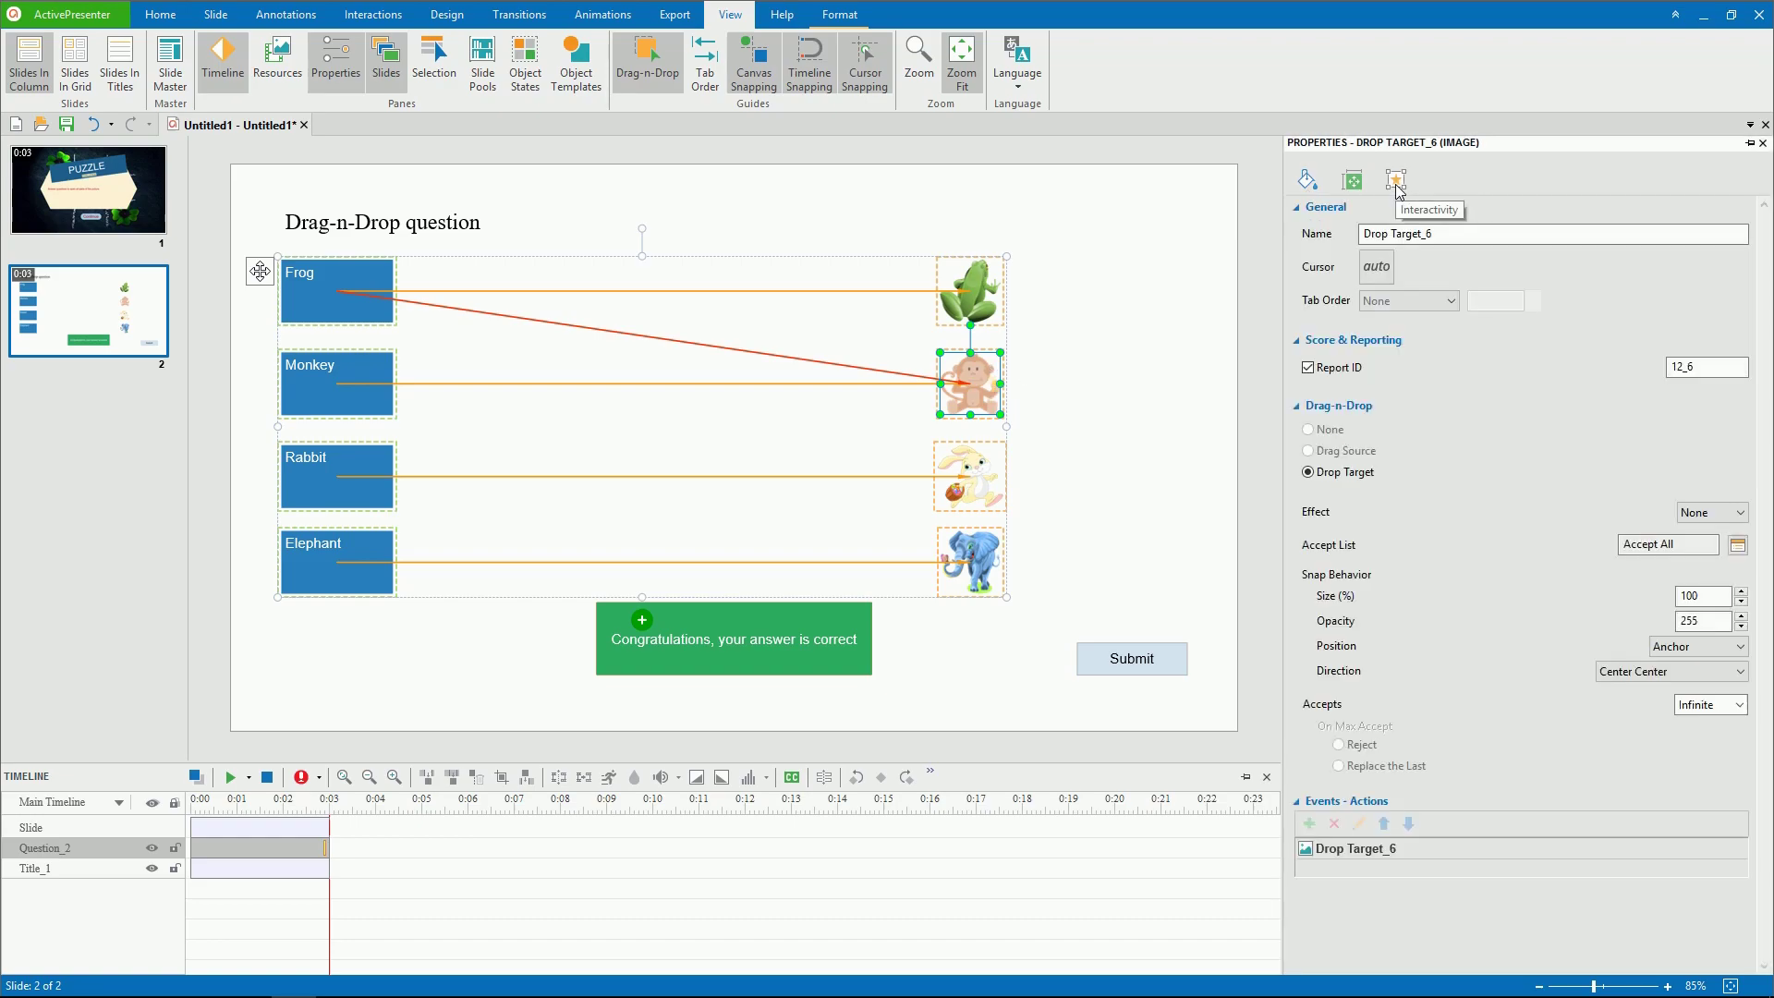
{"action": "left_click", "coordinate": [1737, 545]}
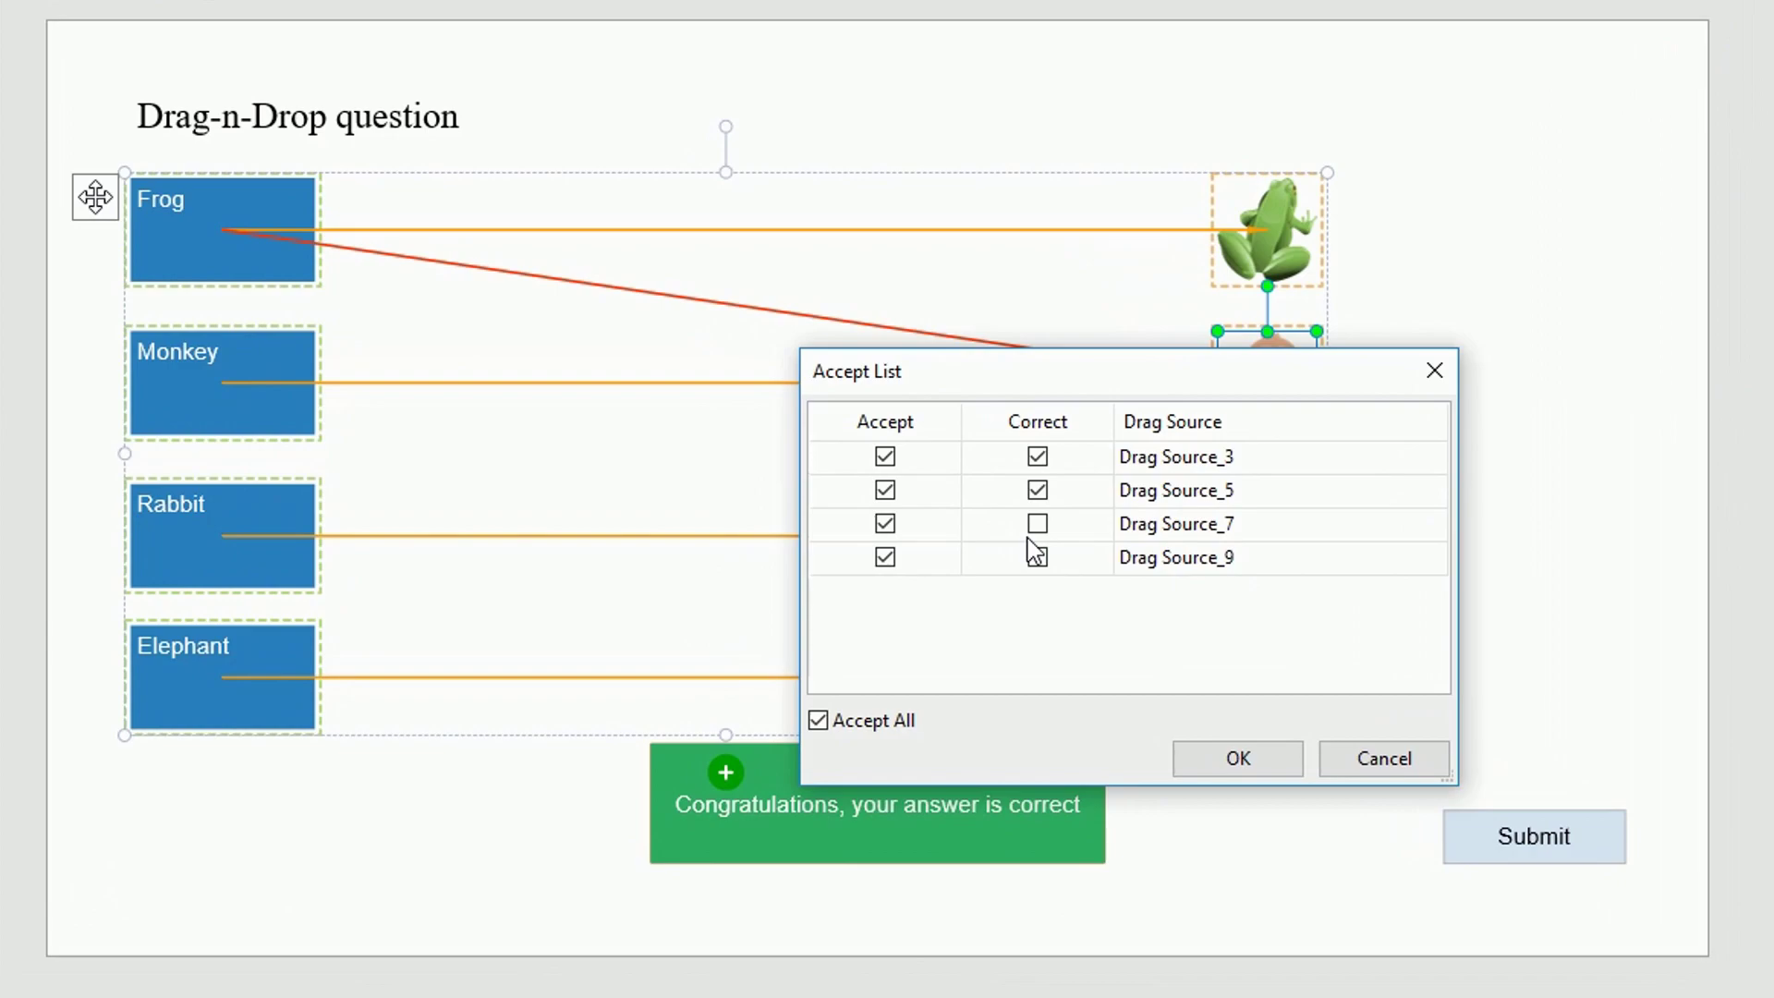
{"action": "left_click", "coordinate": [1034, 523]}
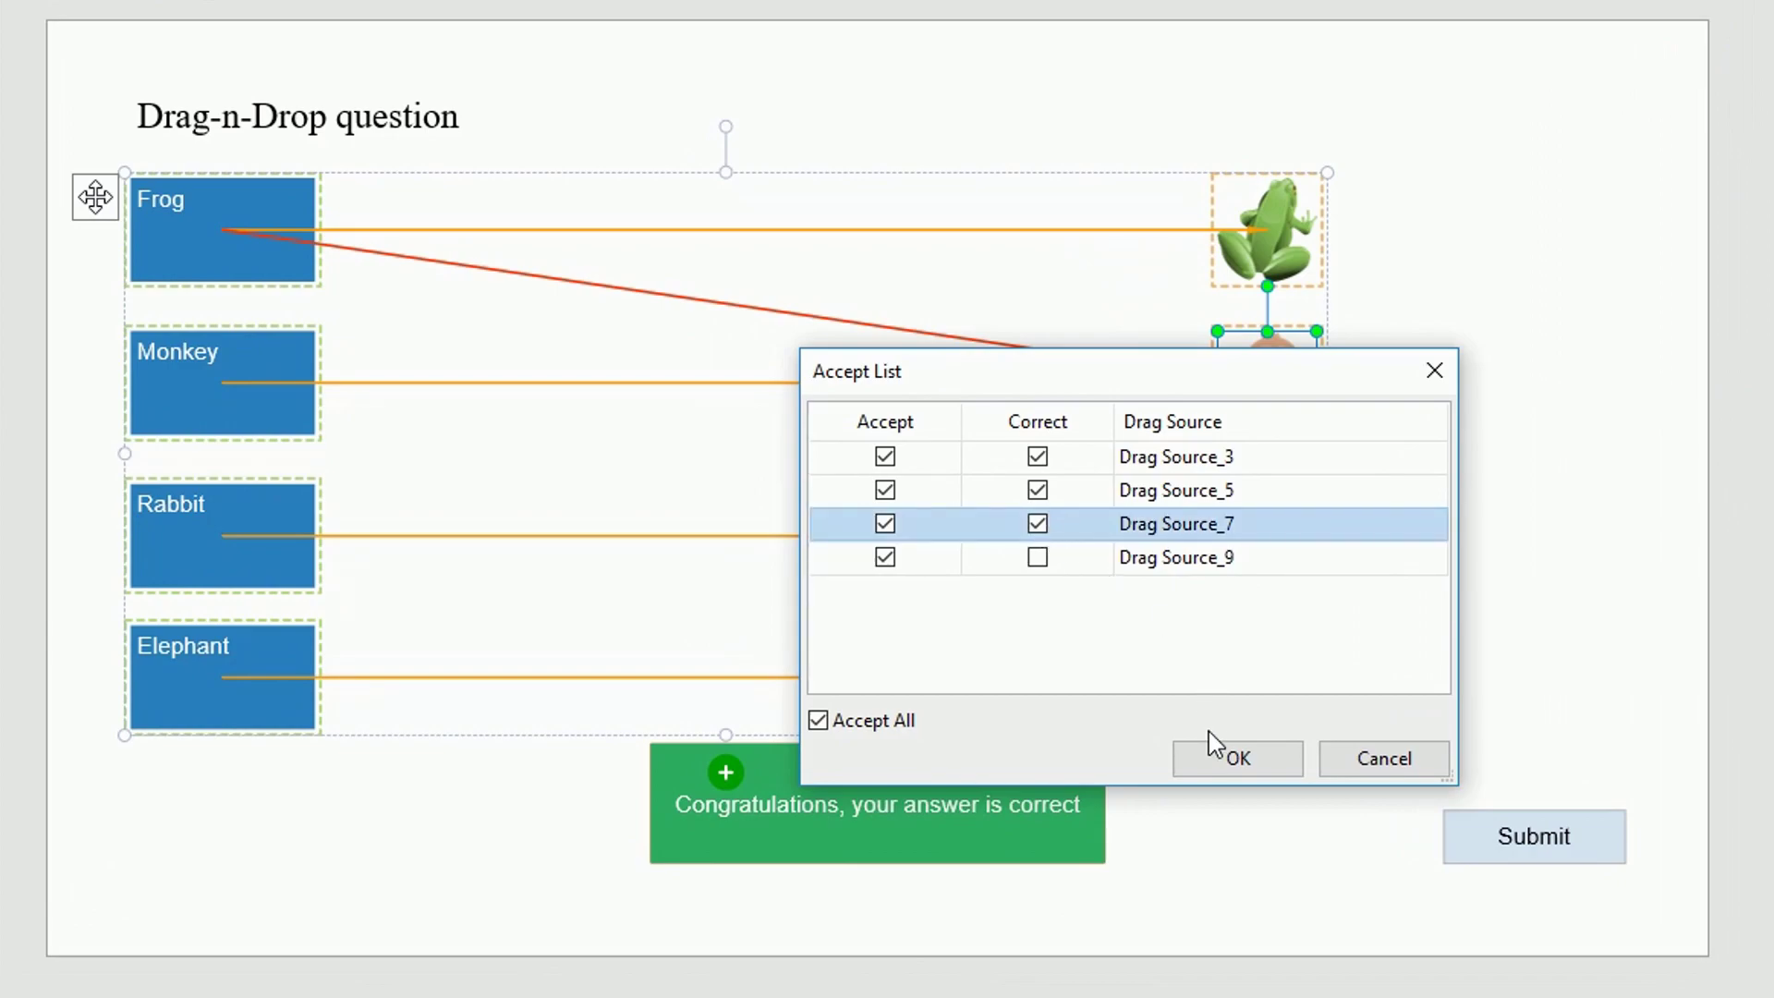
{"action": "left_click", "coordinate": [1231, 756]}
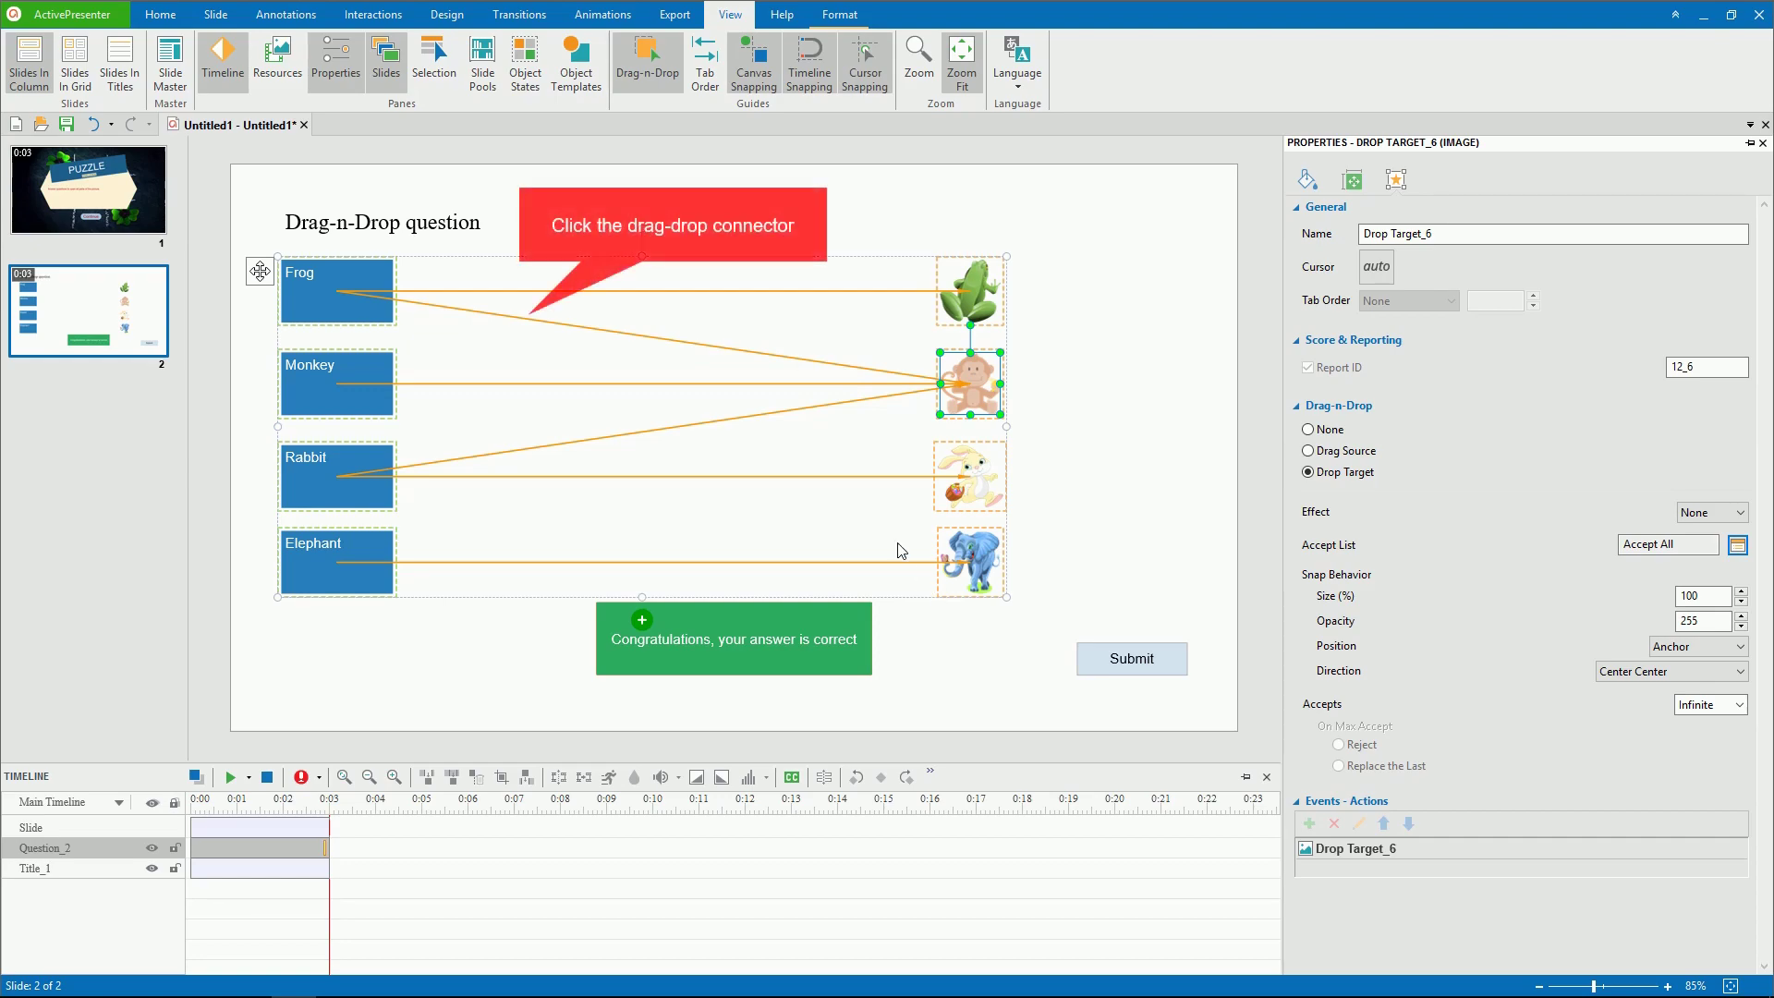
- Delete the mismatched Rabbit–Monkey connector line and reselect the question
{"action": "left_click", "coordinate": [774, 365]}
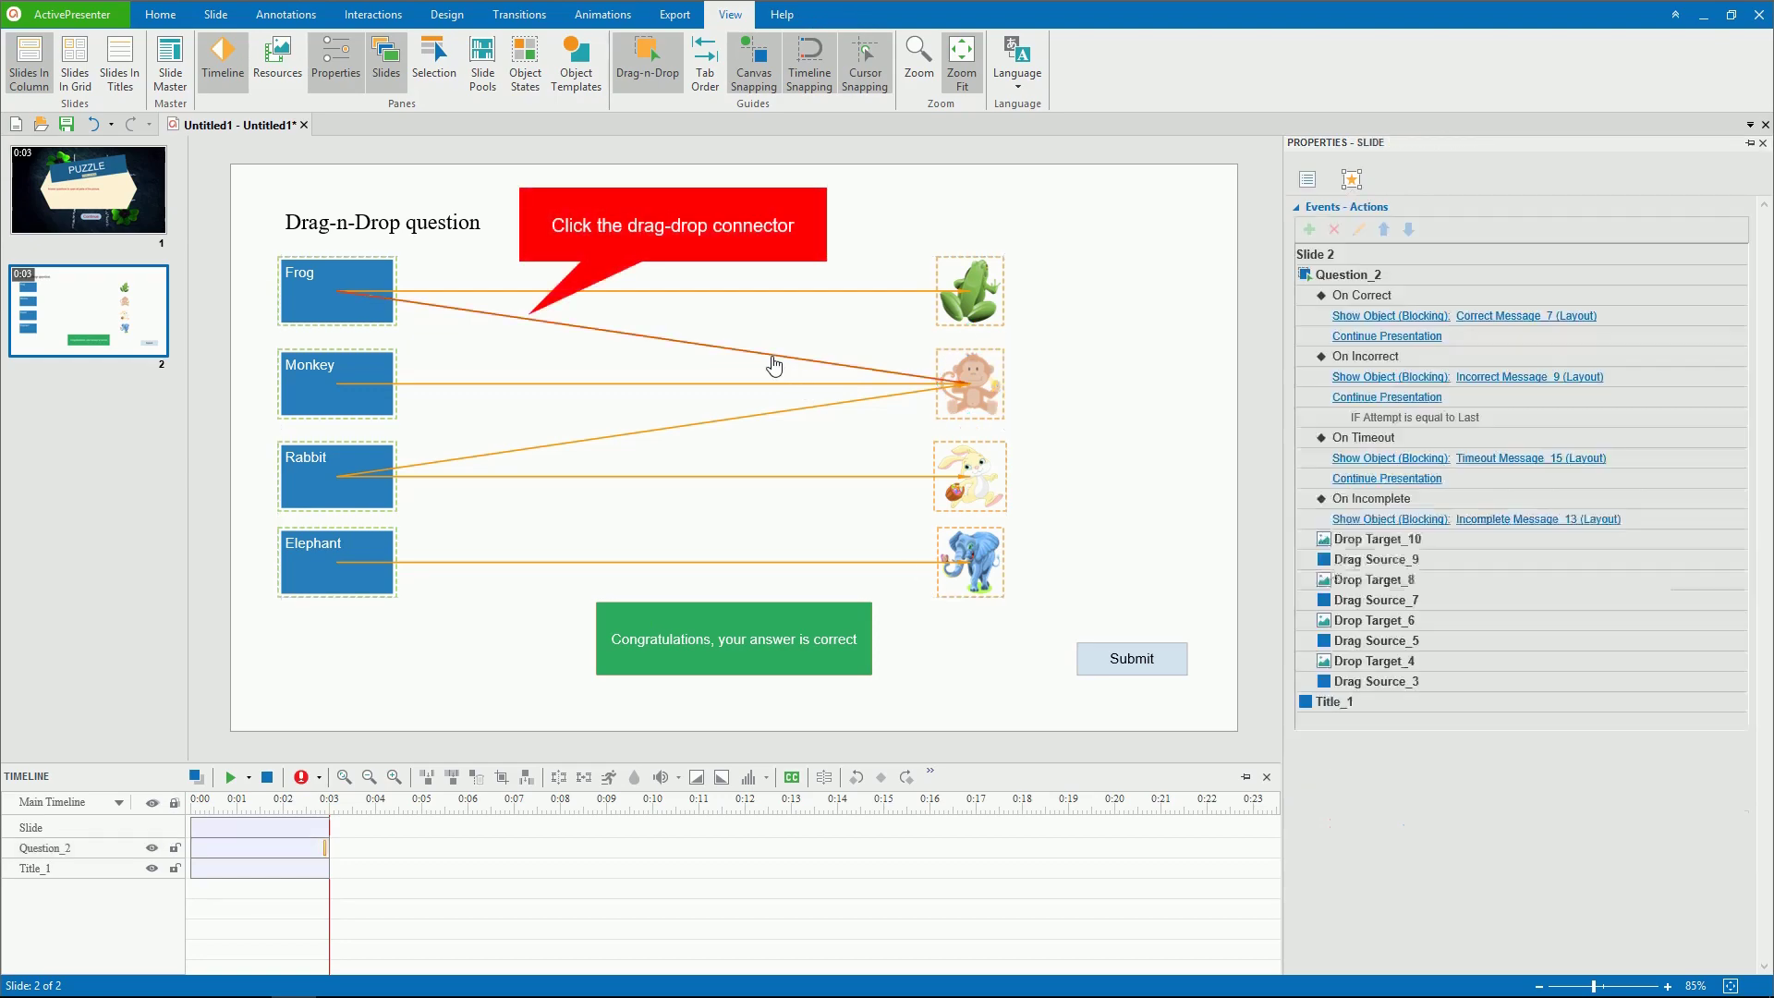
{"action": "left_click", "coordinate": [792, 412]}
{"action": "key", "text": "Delete"}
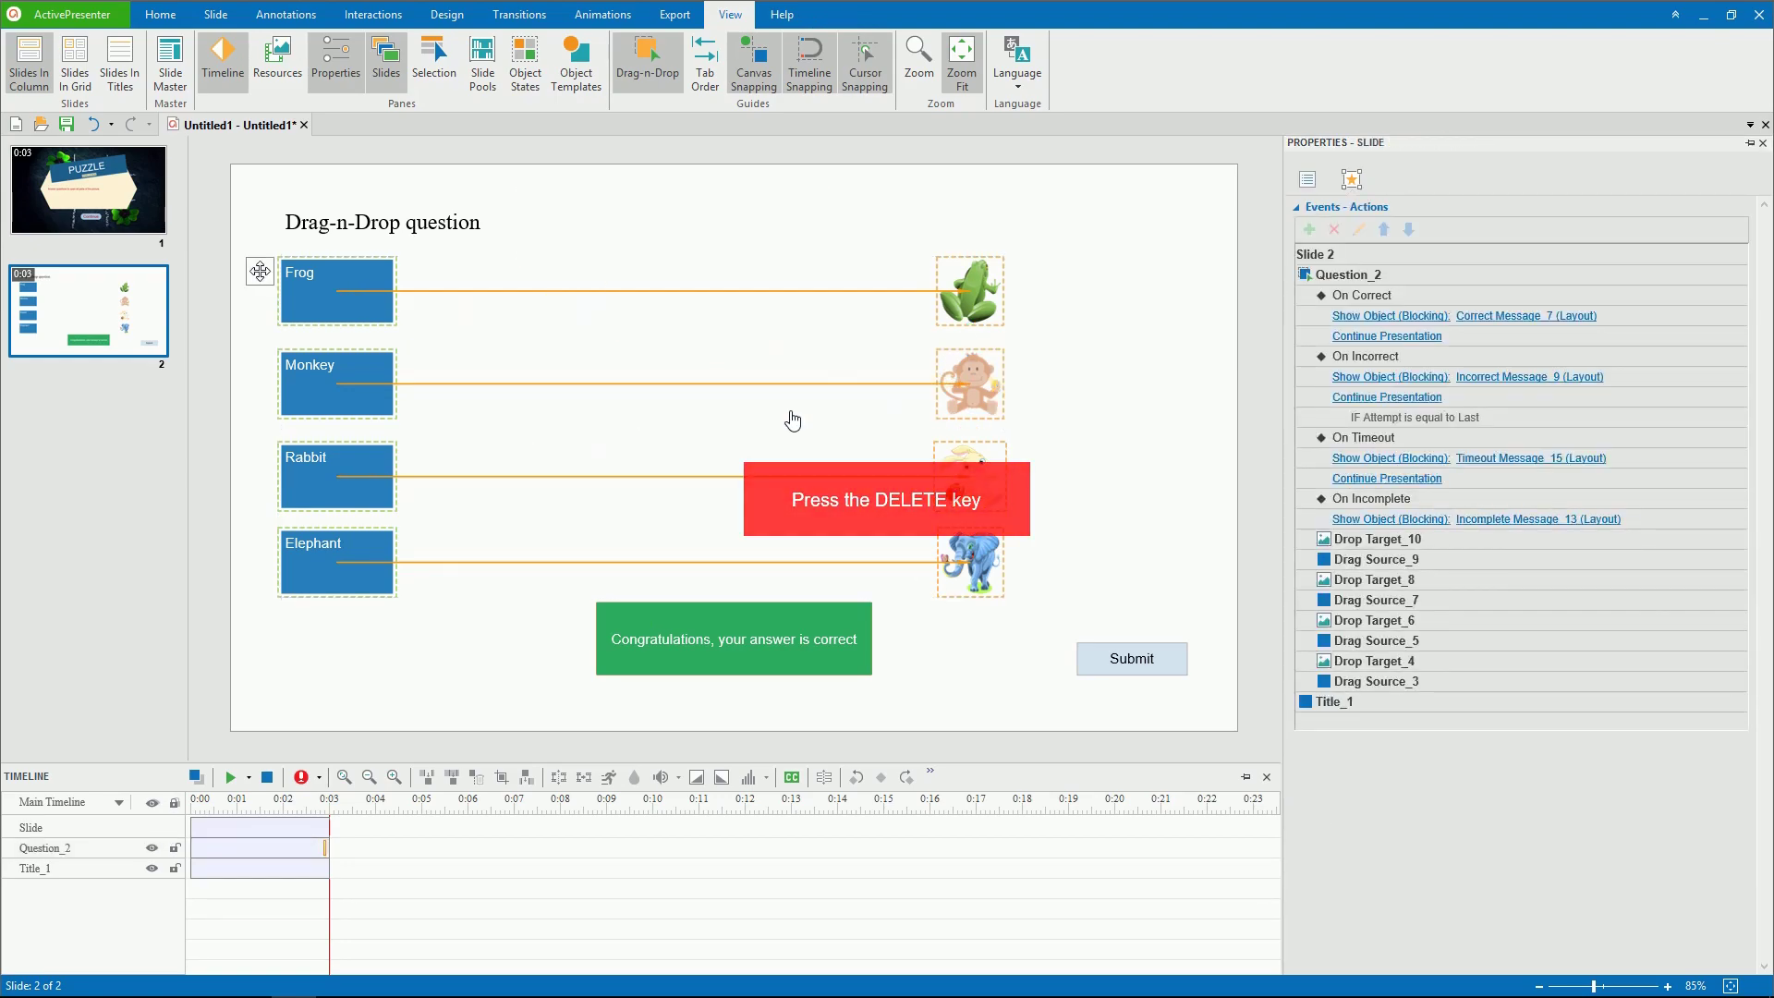
{"action": "left_click", "coordinate": [996, 262]}
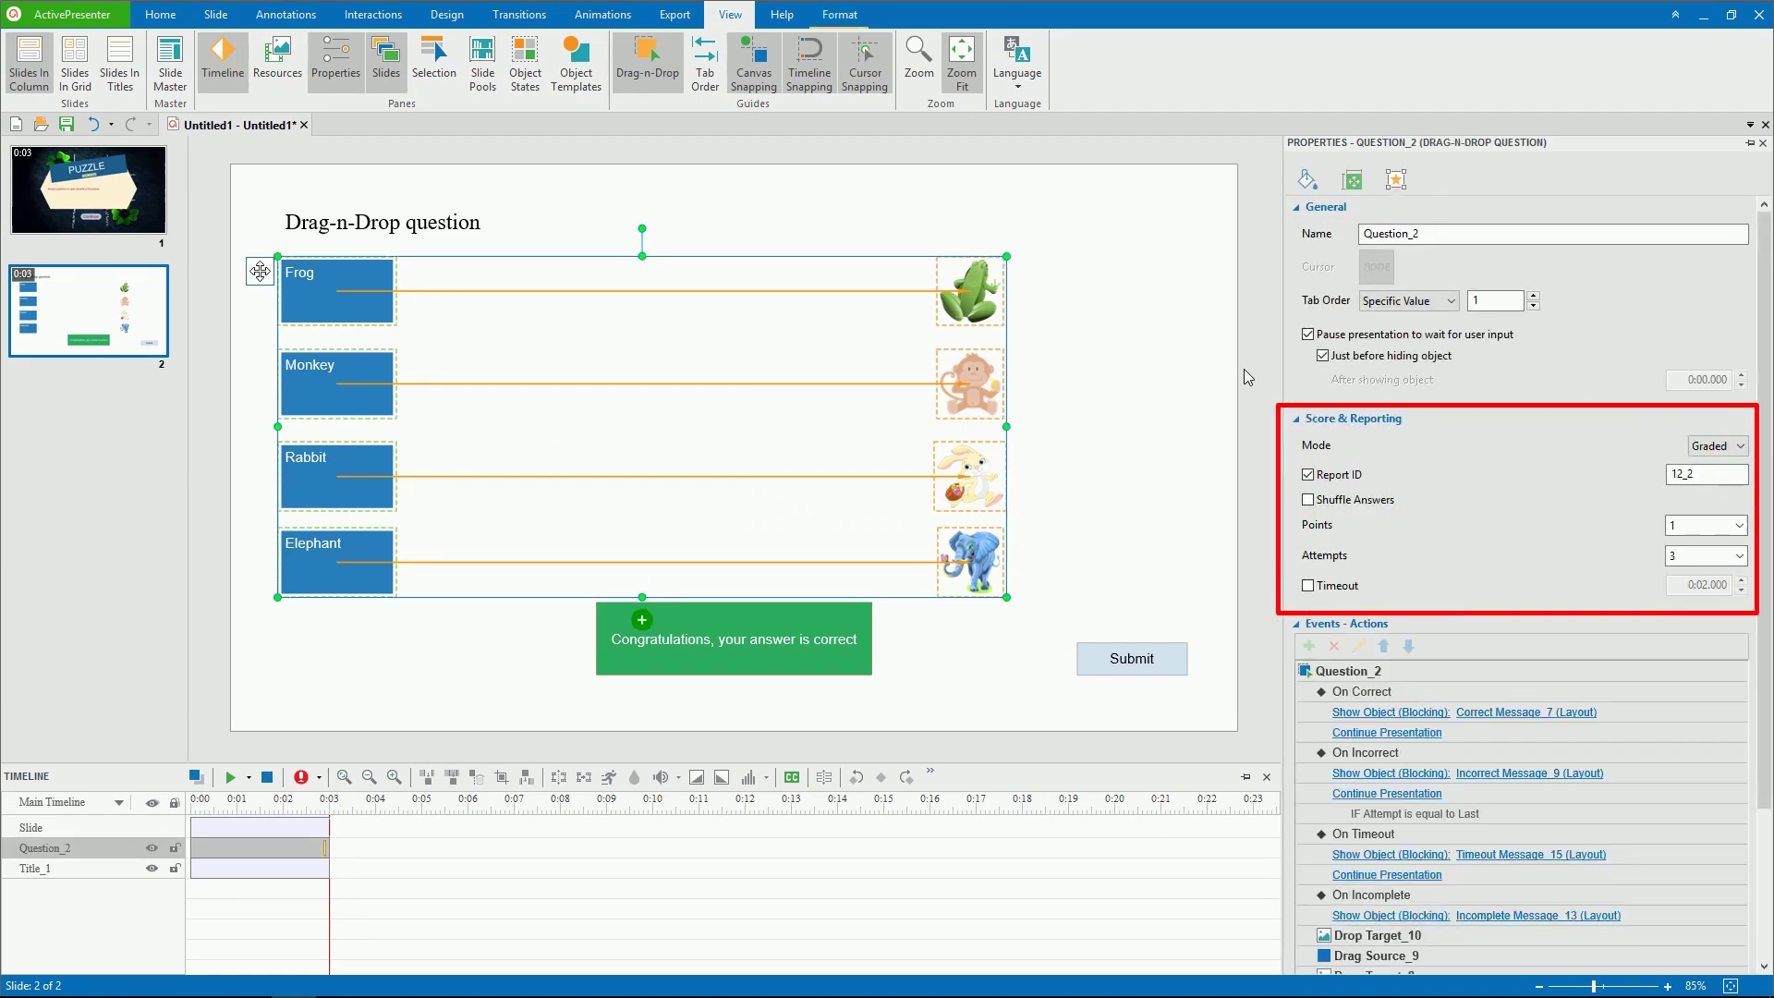
{"action": "left_click", "coordinate": [1739, 525]}
{"action": "left_click", "coordinate": [1742, 527]}
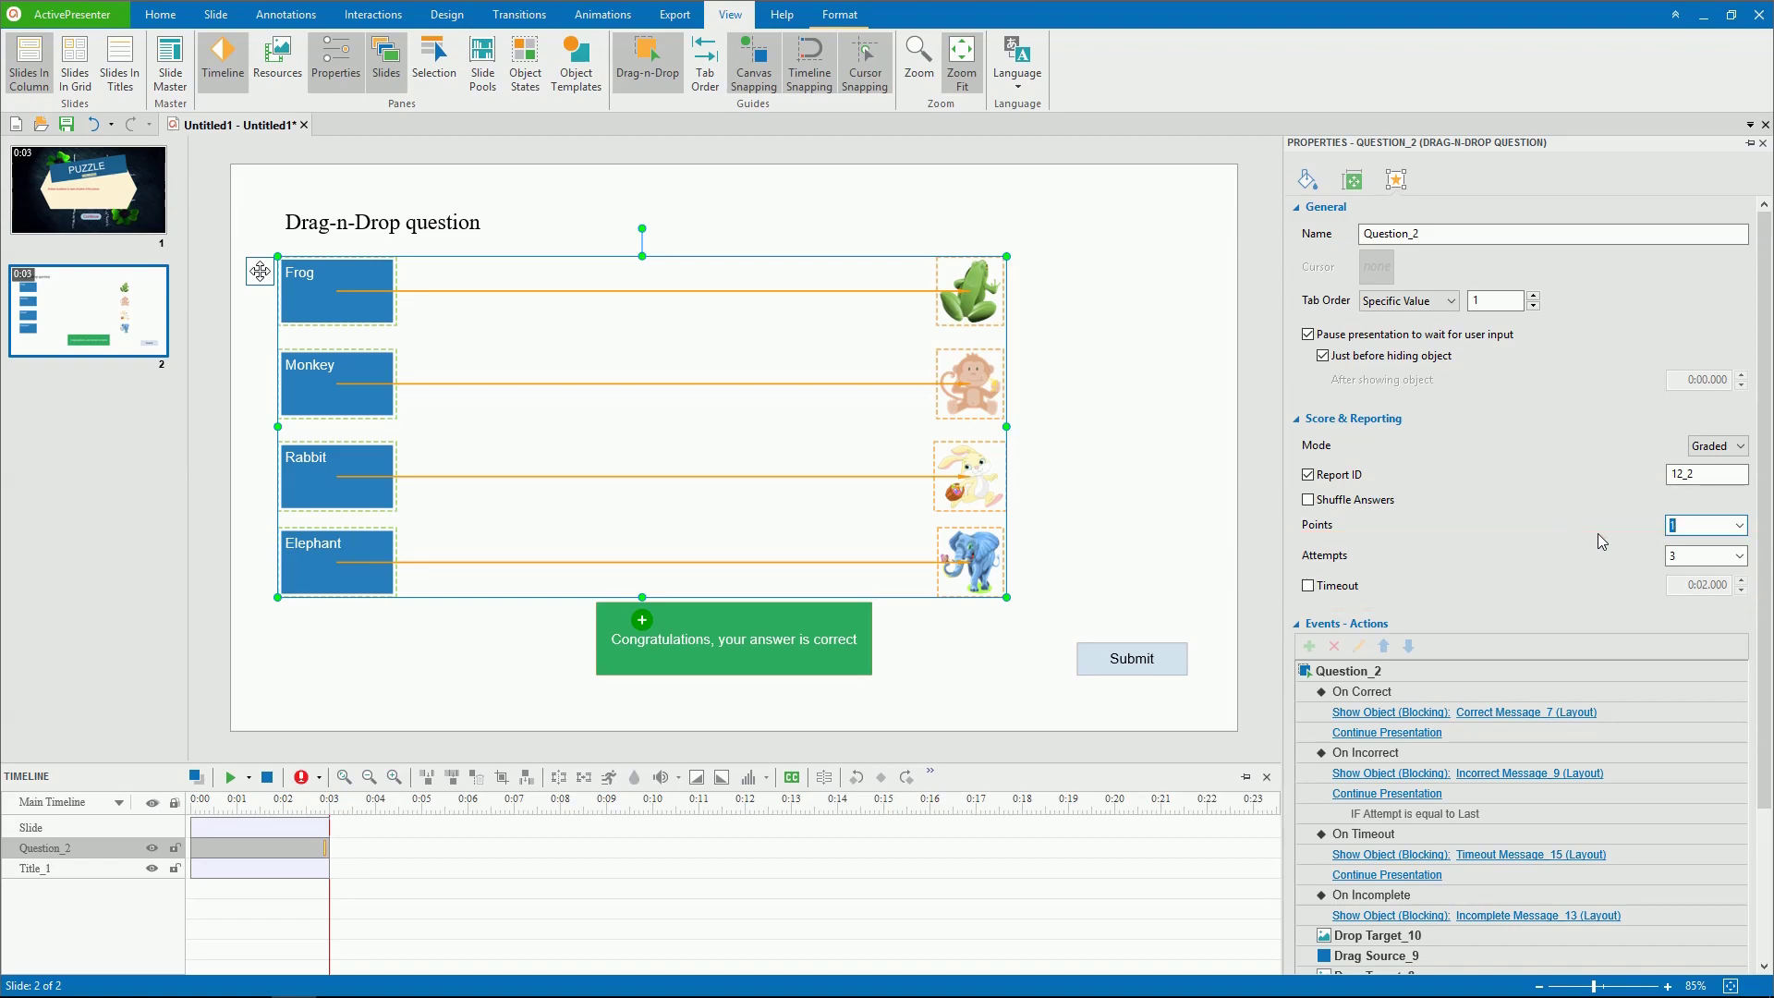
{"action": "scroll", "coordinate": [1770, 562], "scroll_direction": "down", "scroll_amount": 1}
{"action": "scroll", "coordinate": [1771, 562], "scroll_direction": "down", "scroll_amount": 1}
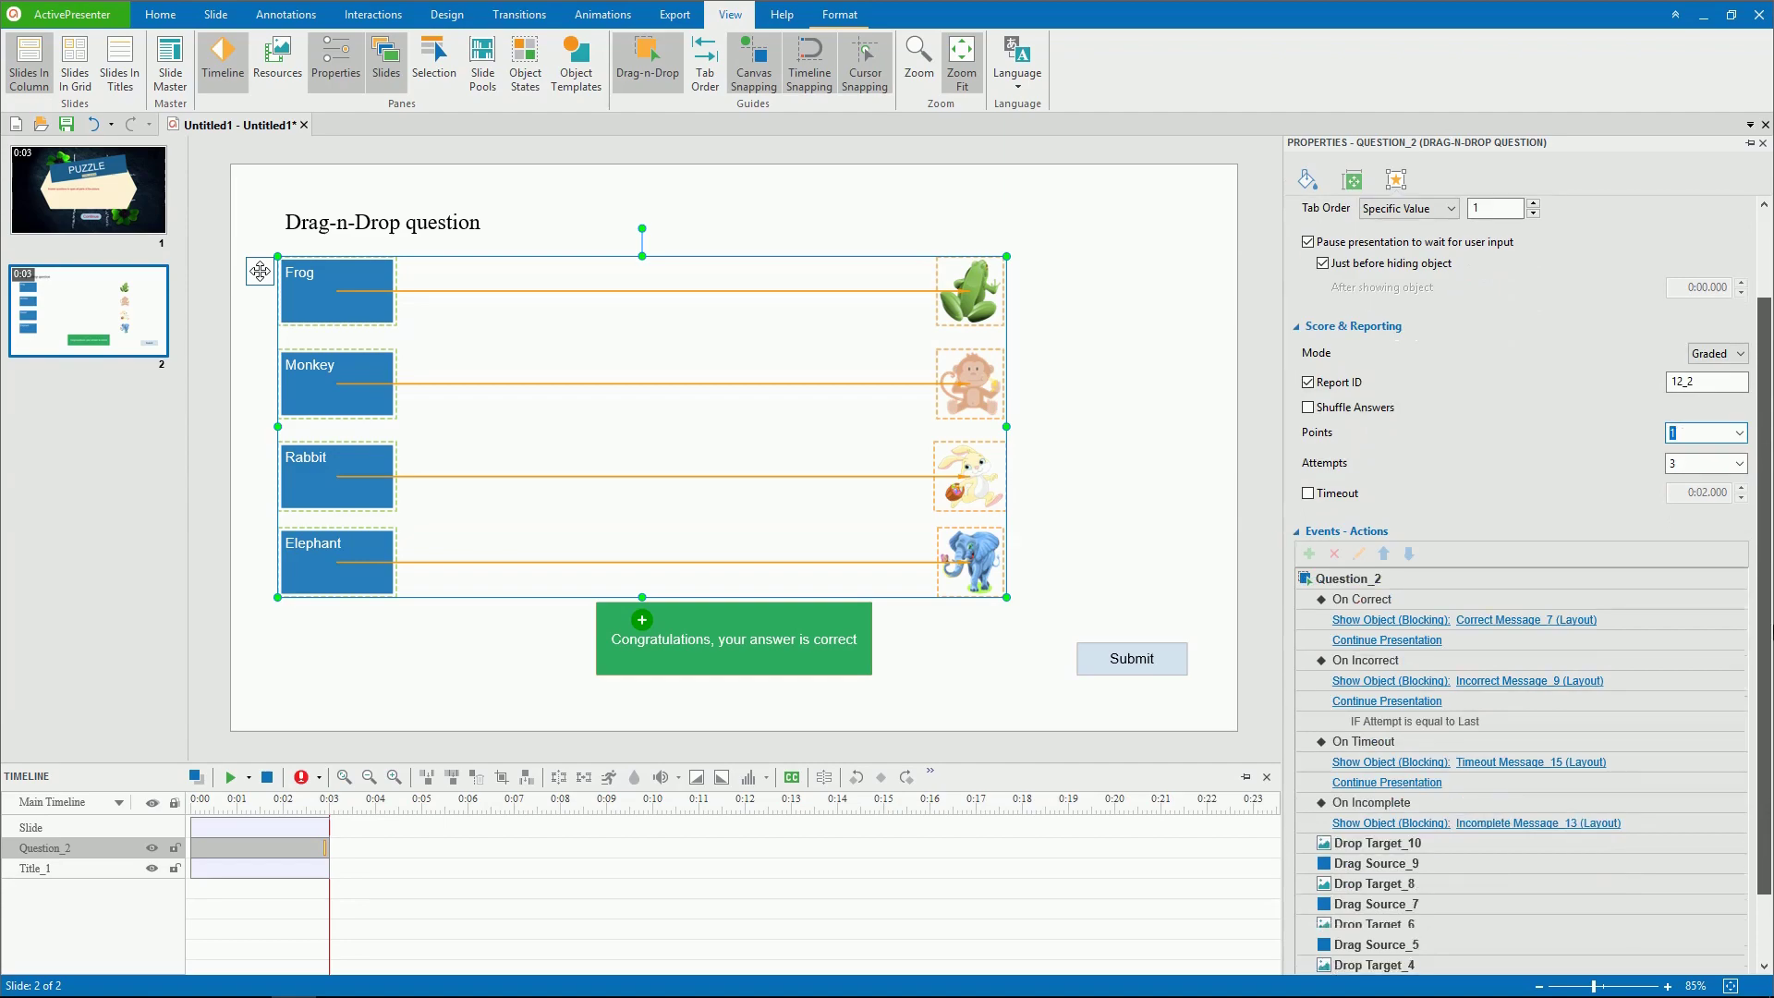
{"action": "scroll", "coordinate": [1771, 561], "scroll_direction": "down", "scroll_amount": 1}
{"action": "scroll", "coordinate": [1771, 562], "scroll_direction": "down", "scroll_amount": 1}
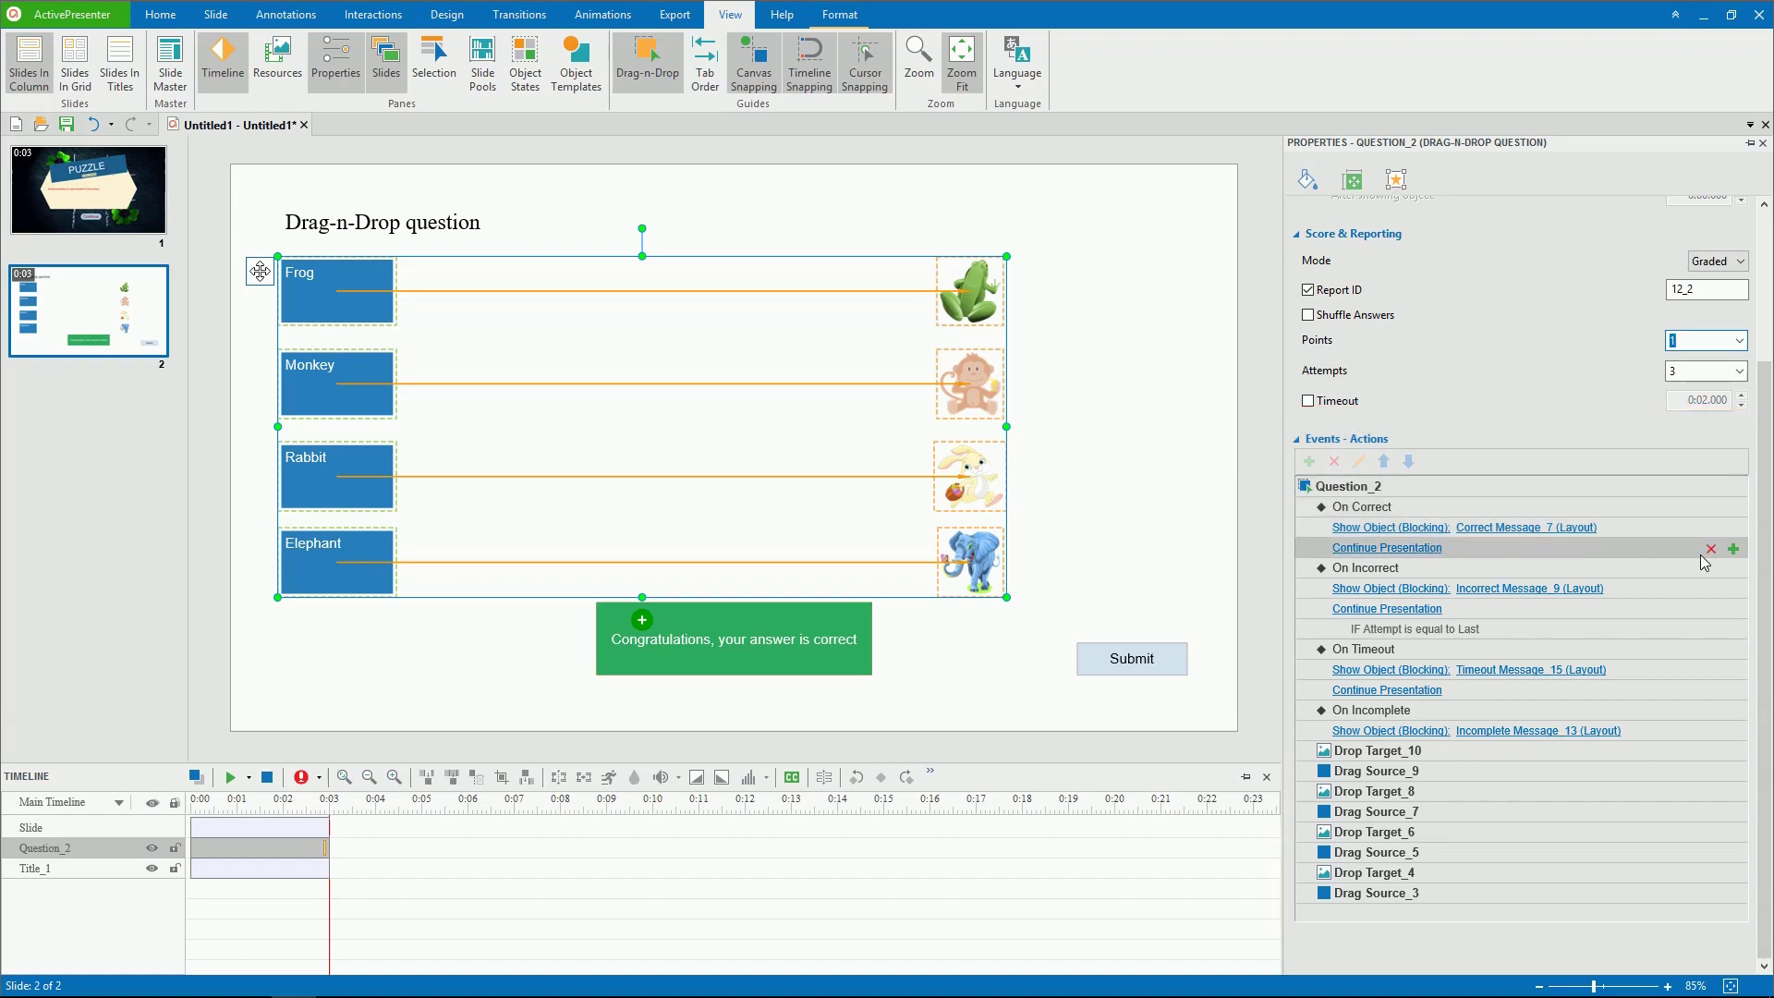
- Replace the On Correct action Continue Presentation with Go to Slide: Slide 1
{"action": "left_click", "coordinate": [1710, 548]}
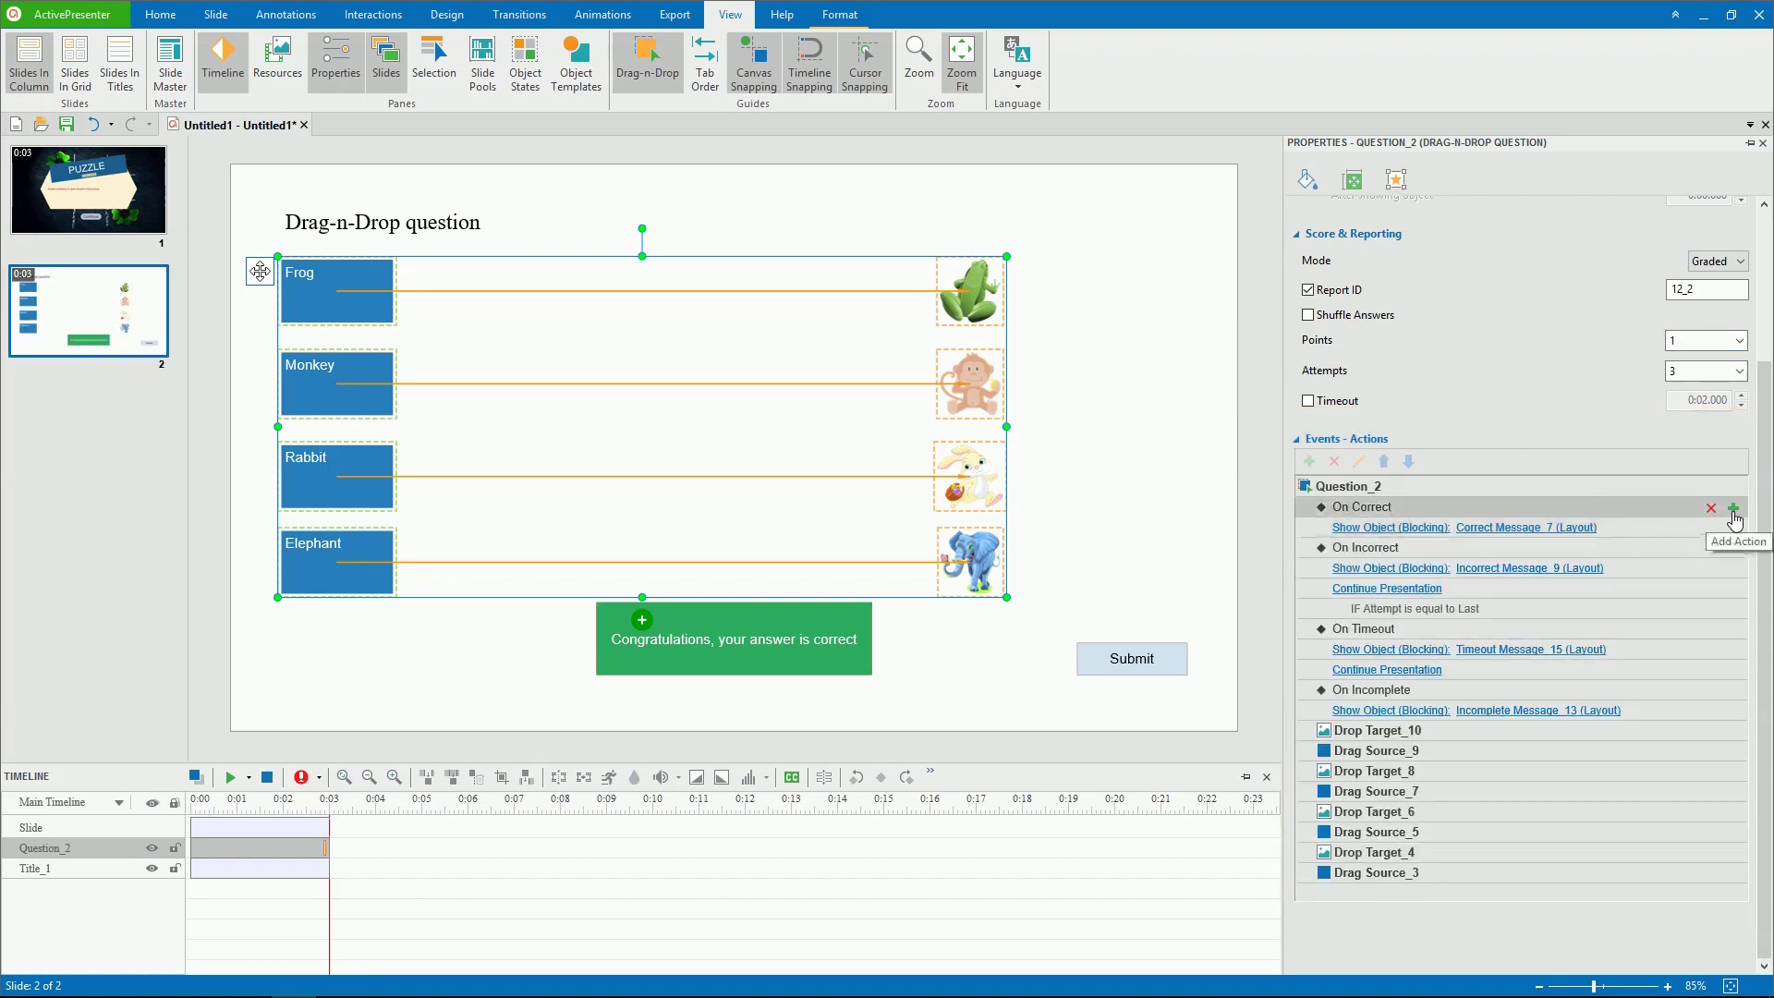
{"action": "left_click", "coordinate": [1733, 510]}
{"action": "left_click", "coordinate": [1666, 140]}
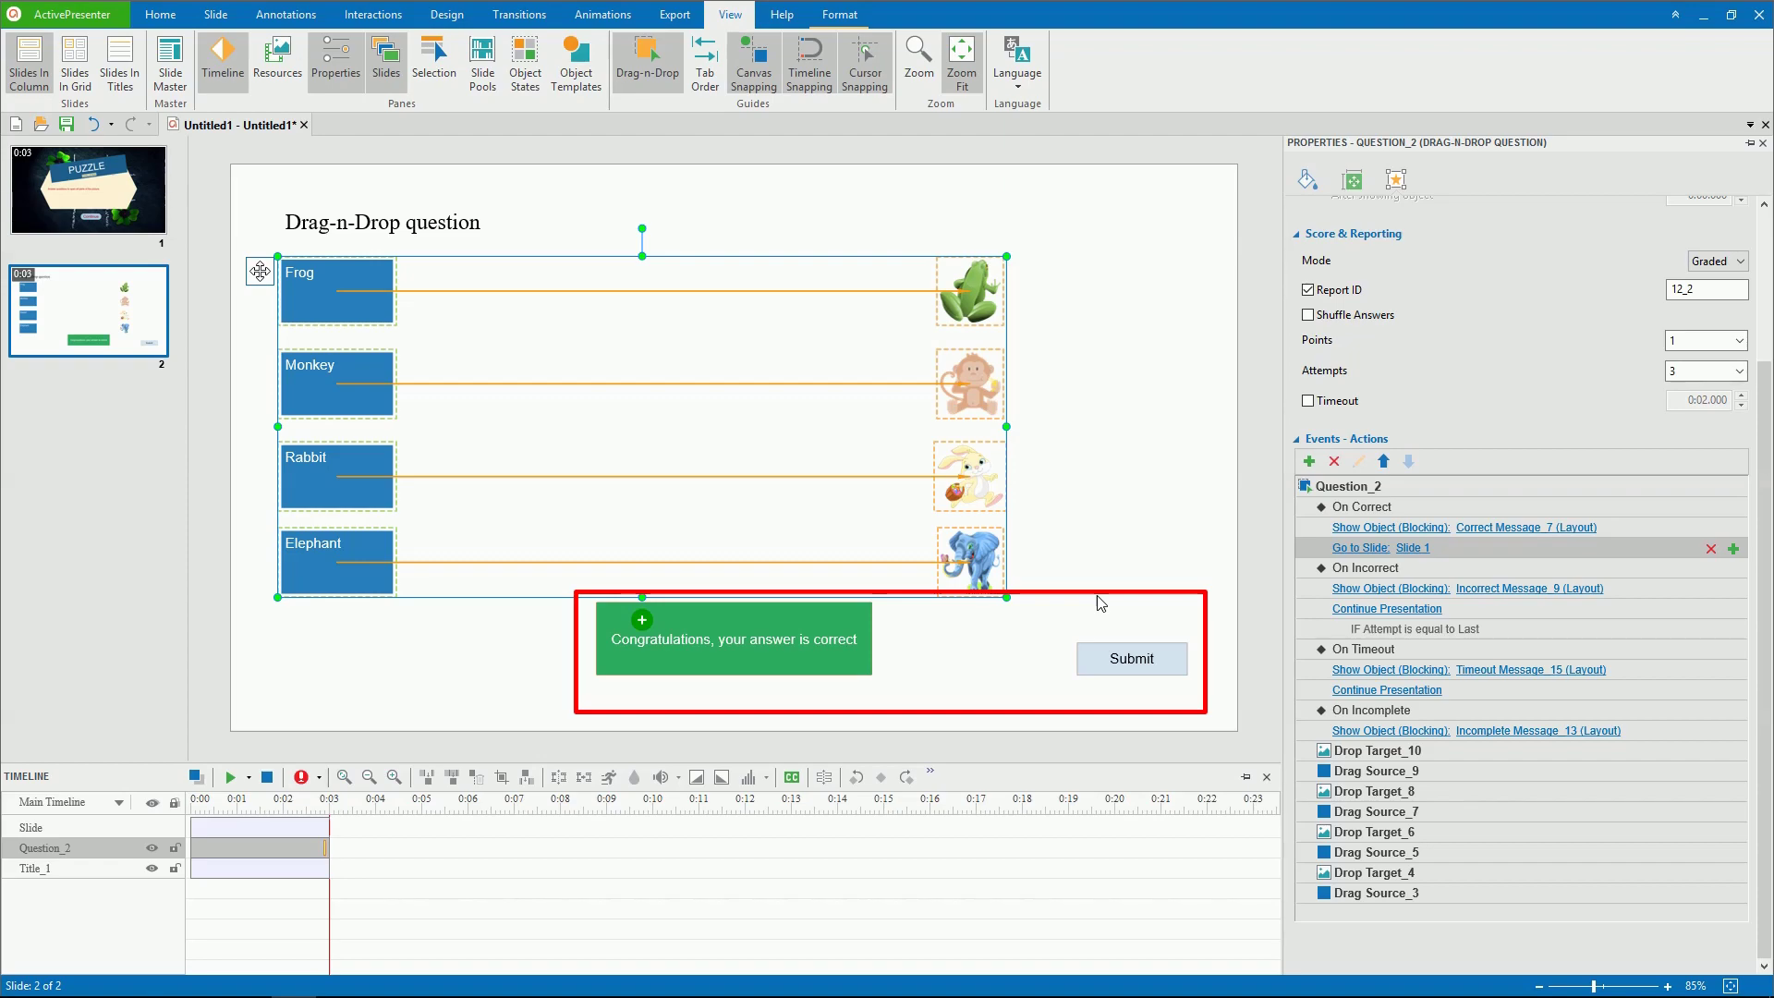
{"action": "left_click", "coordinate": [1022, 637]}
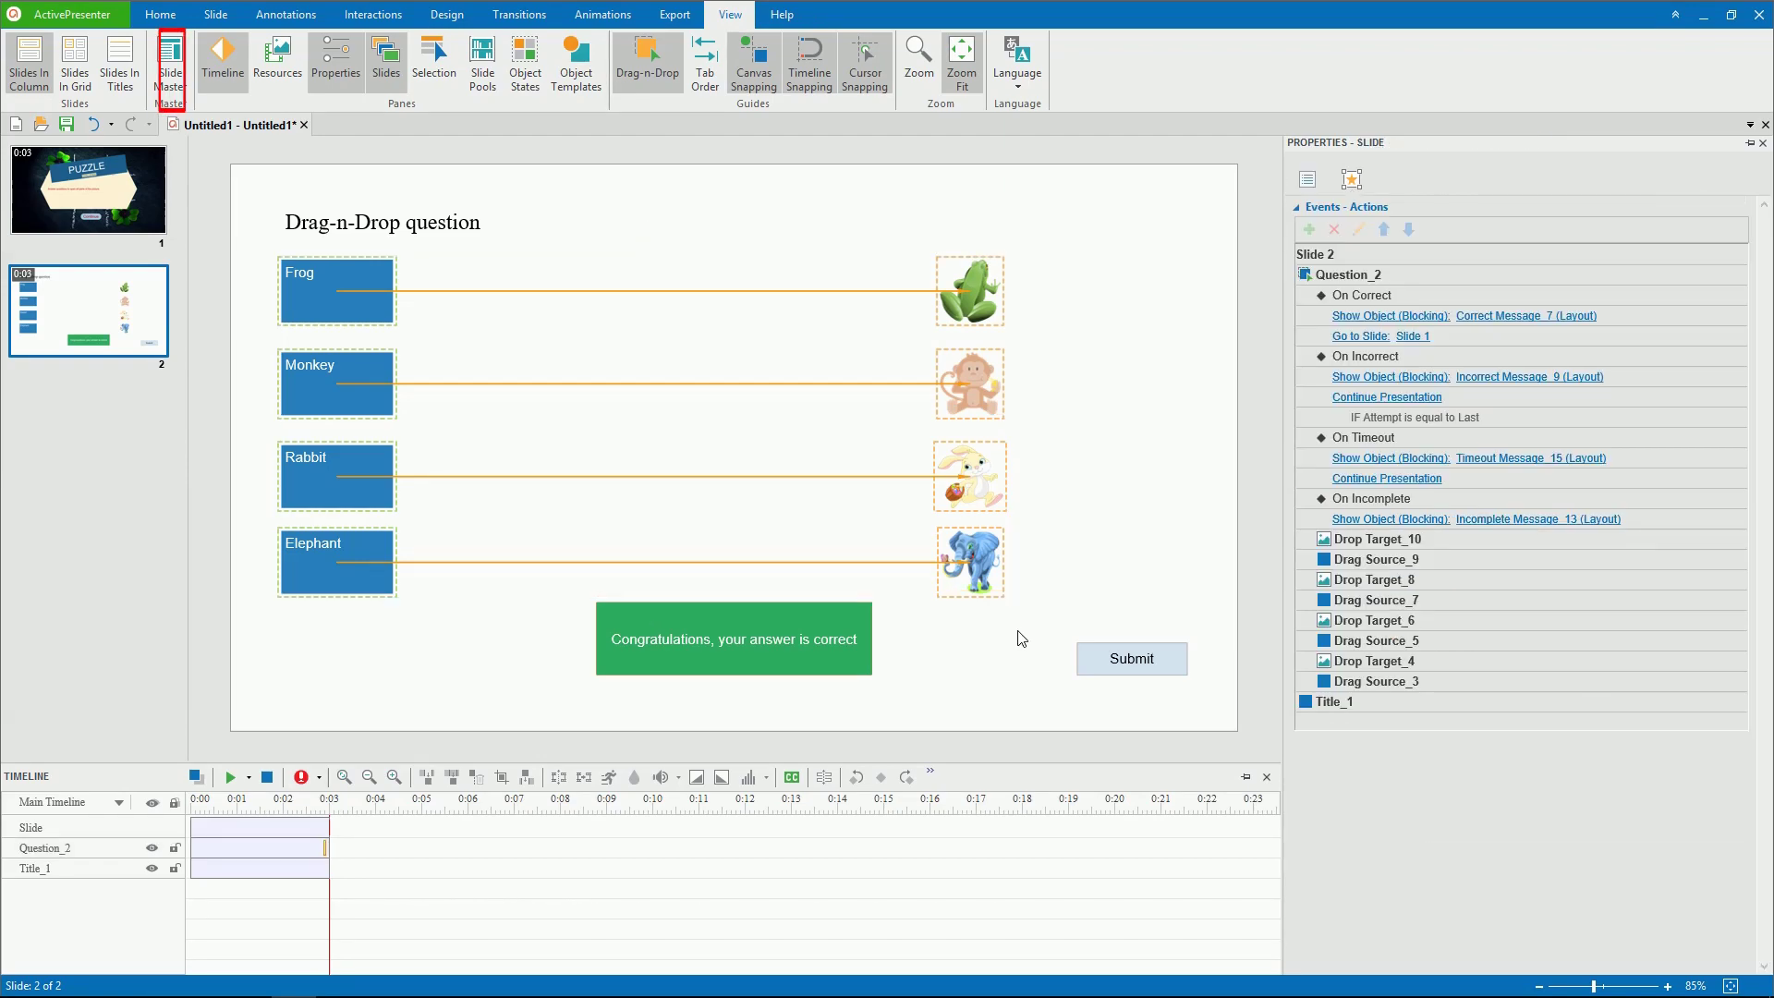
- In Slide Master view, change the stacked feedback message shapes to oval callouts
{"action": "left_click", "coordinate": [168, 74]}
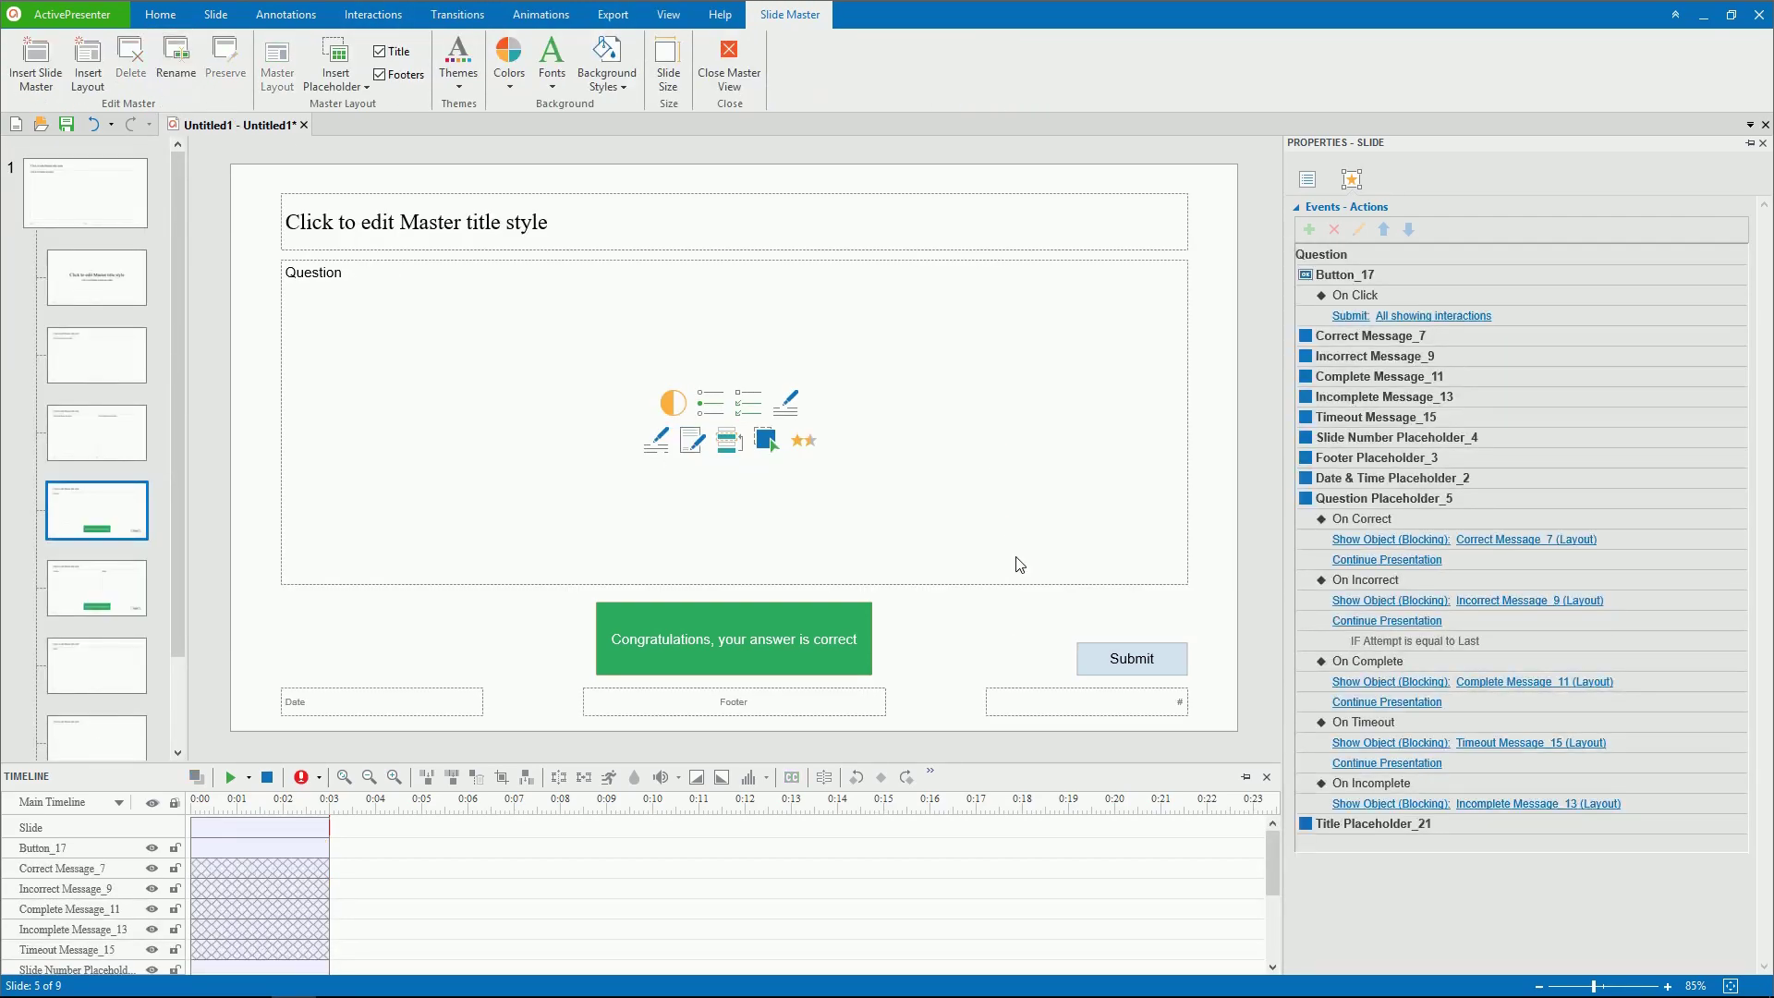
{"action": "left_click_drag", "start_coordinate": [902, 667], "coordinate": [759, 650]}
{"action": "left_click", "coordinate": [864, 15]}
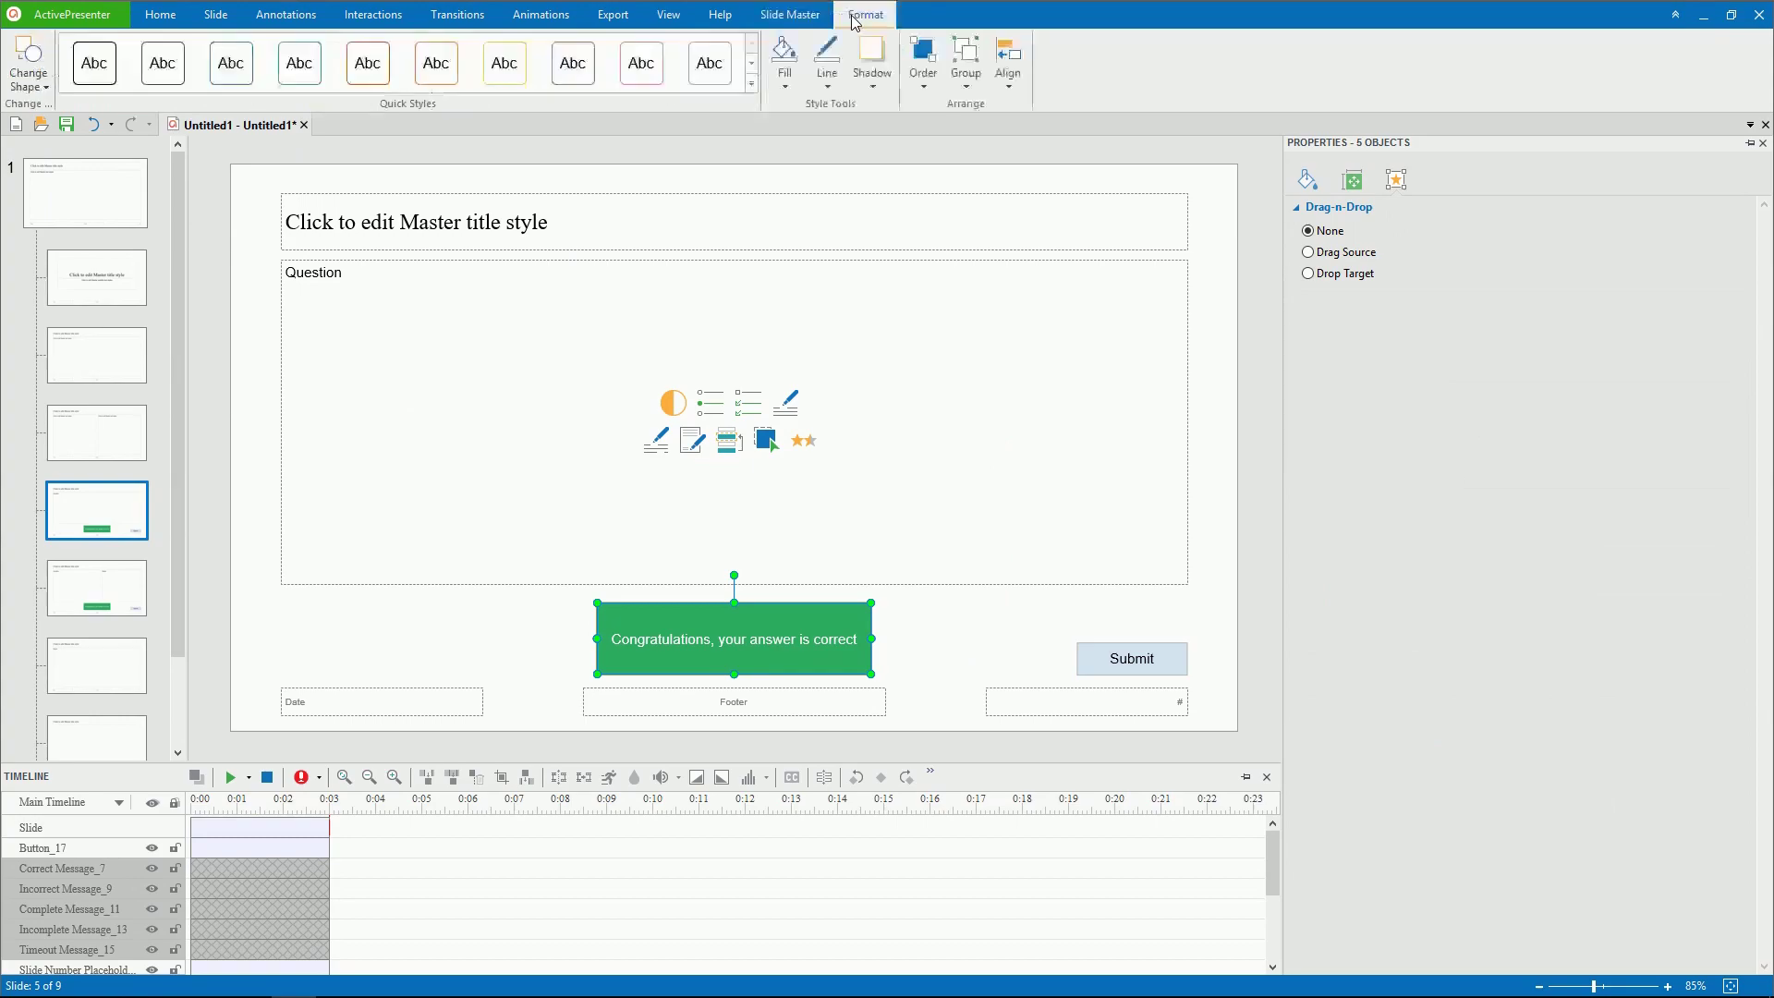
{"action": "left_click", "coordinate": [28, 87]}
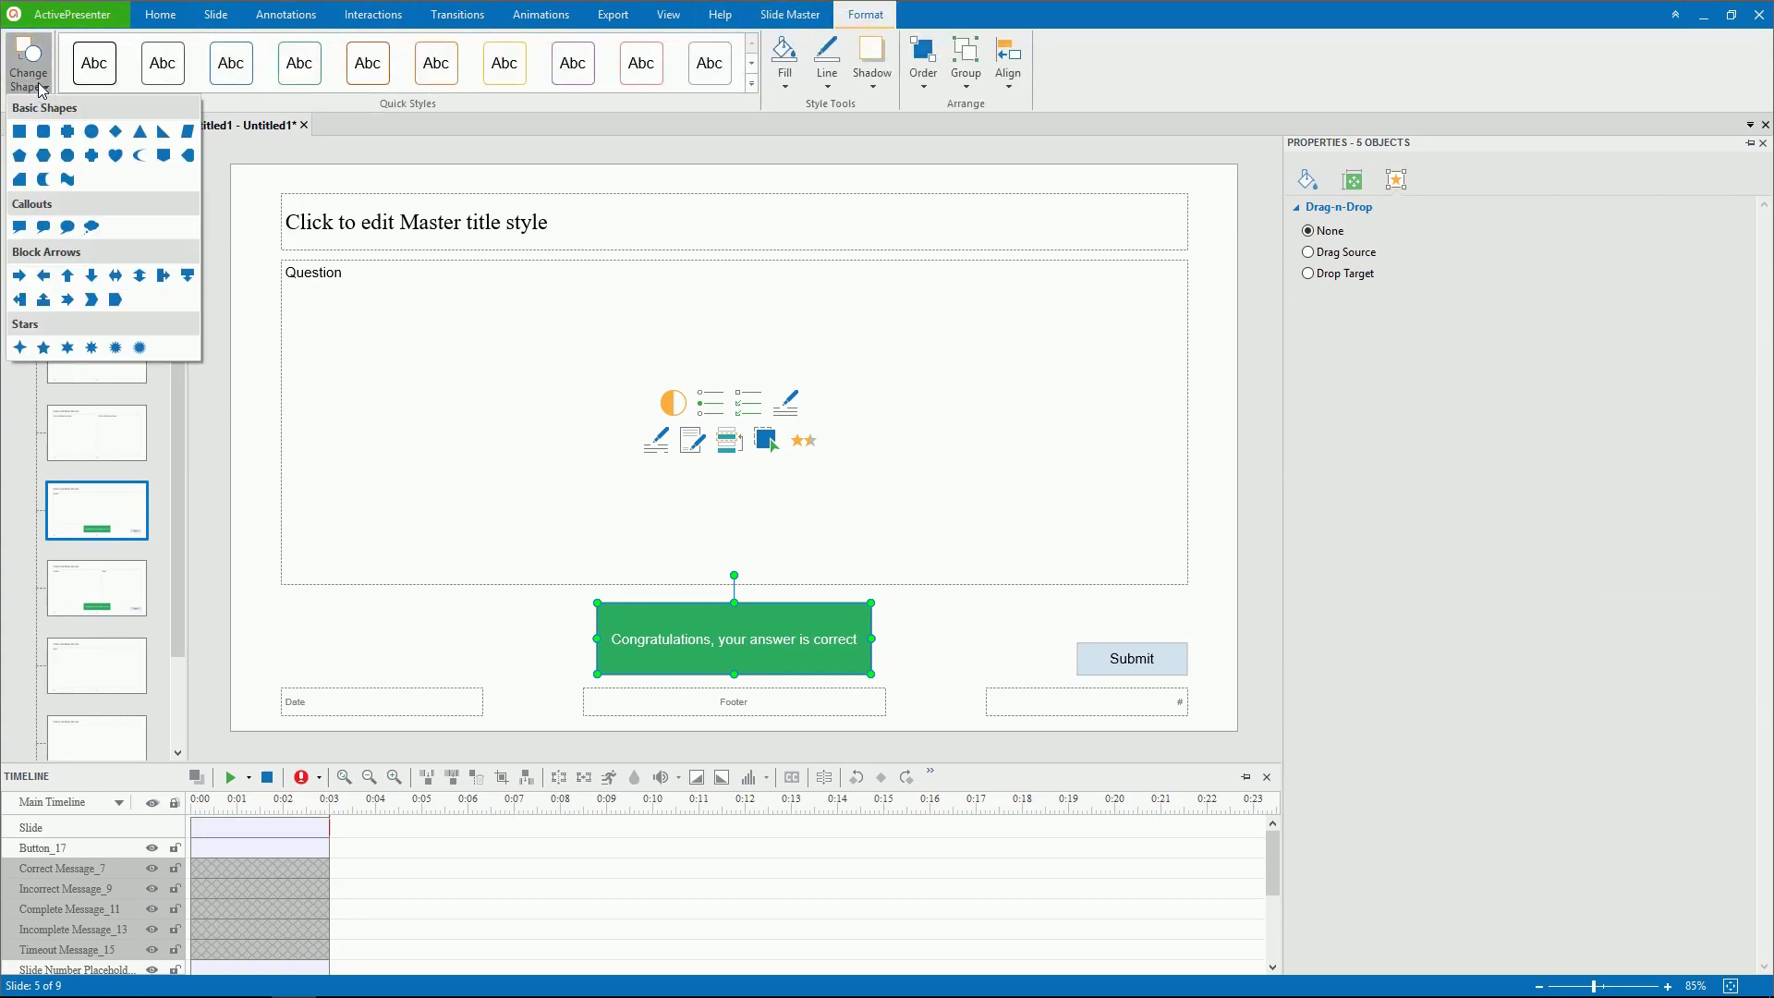
{"action": "left_click", "coordinate": [67, 227]}
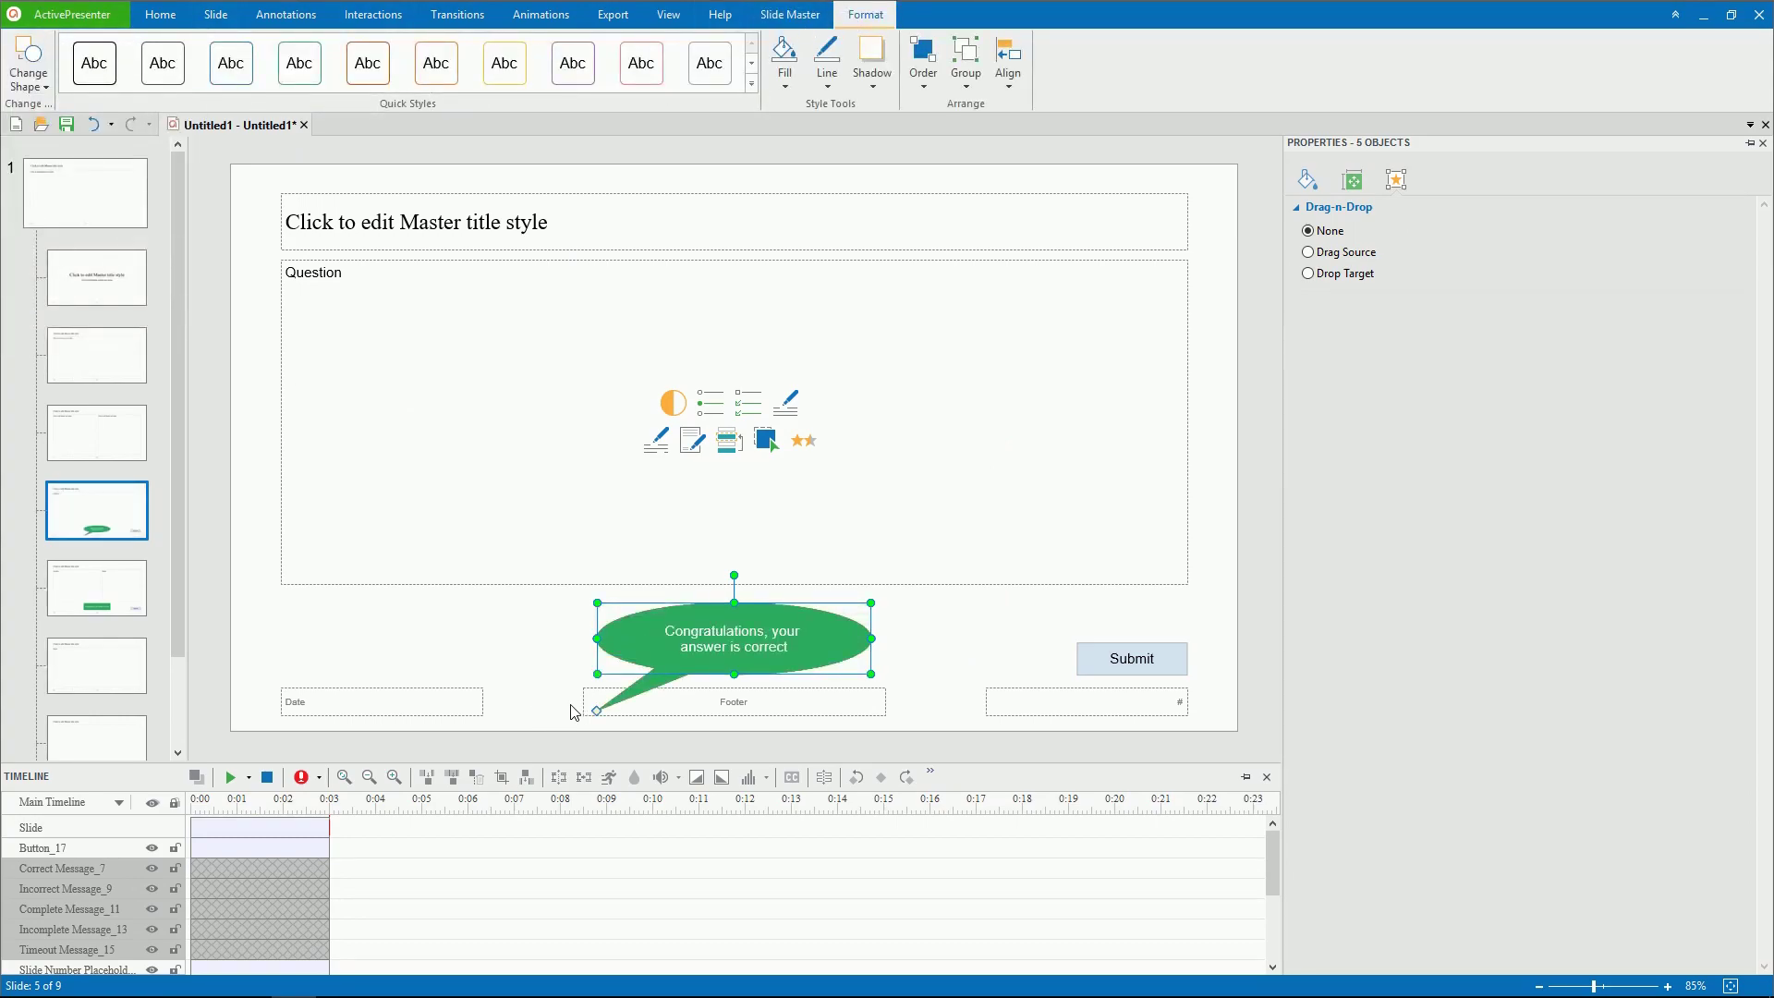
- Give the Submit button an orange-red Quick Style and close Master View
{"action": "left_click", "coordinate": [1141, 660]}
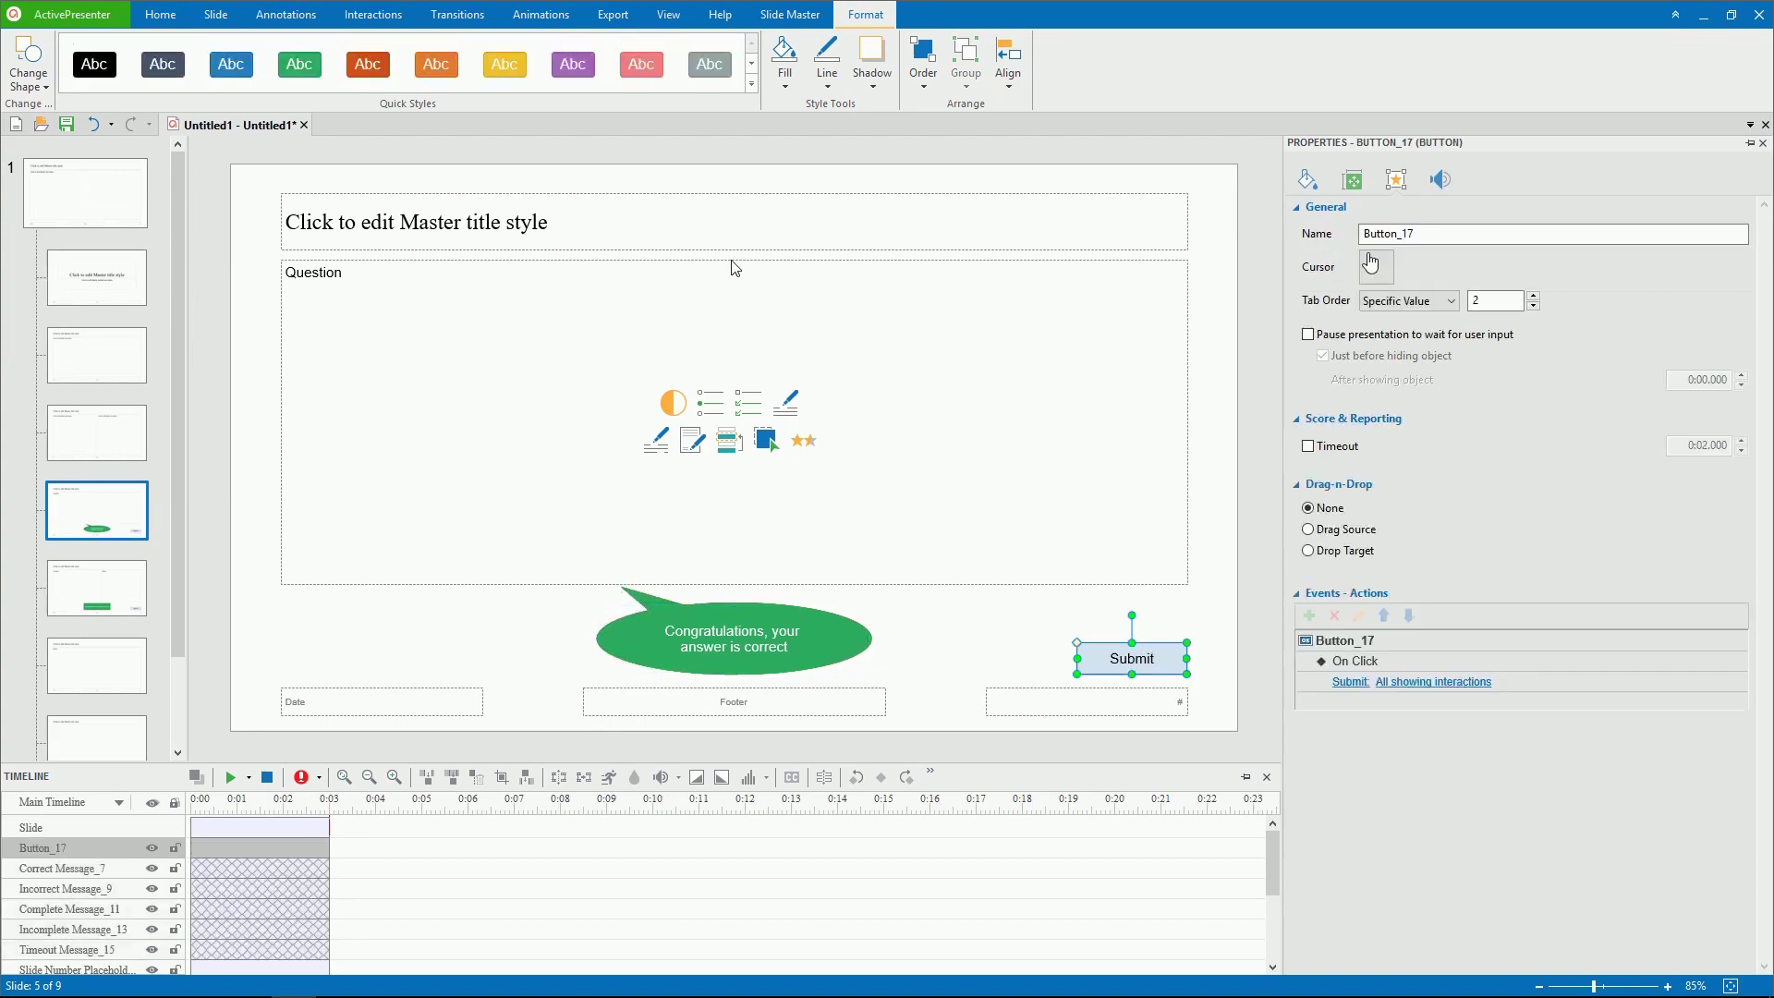
{"action": "left_click", "coordinate": [368, 64]}
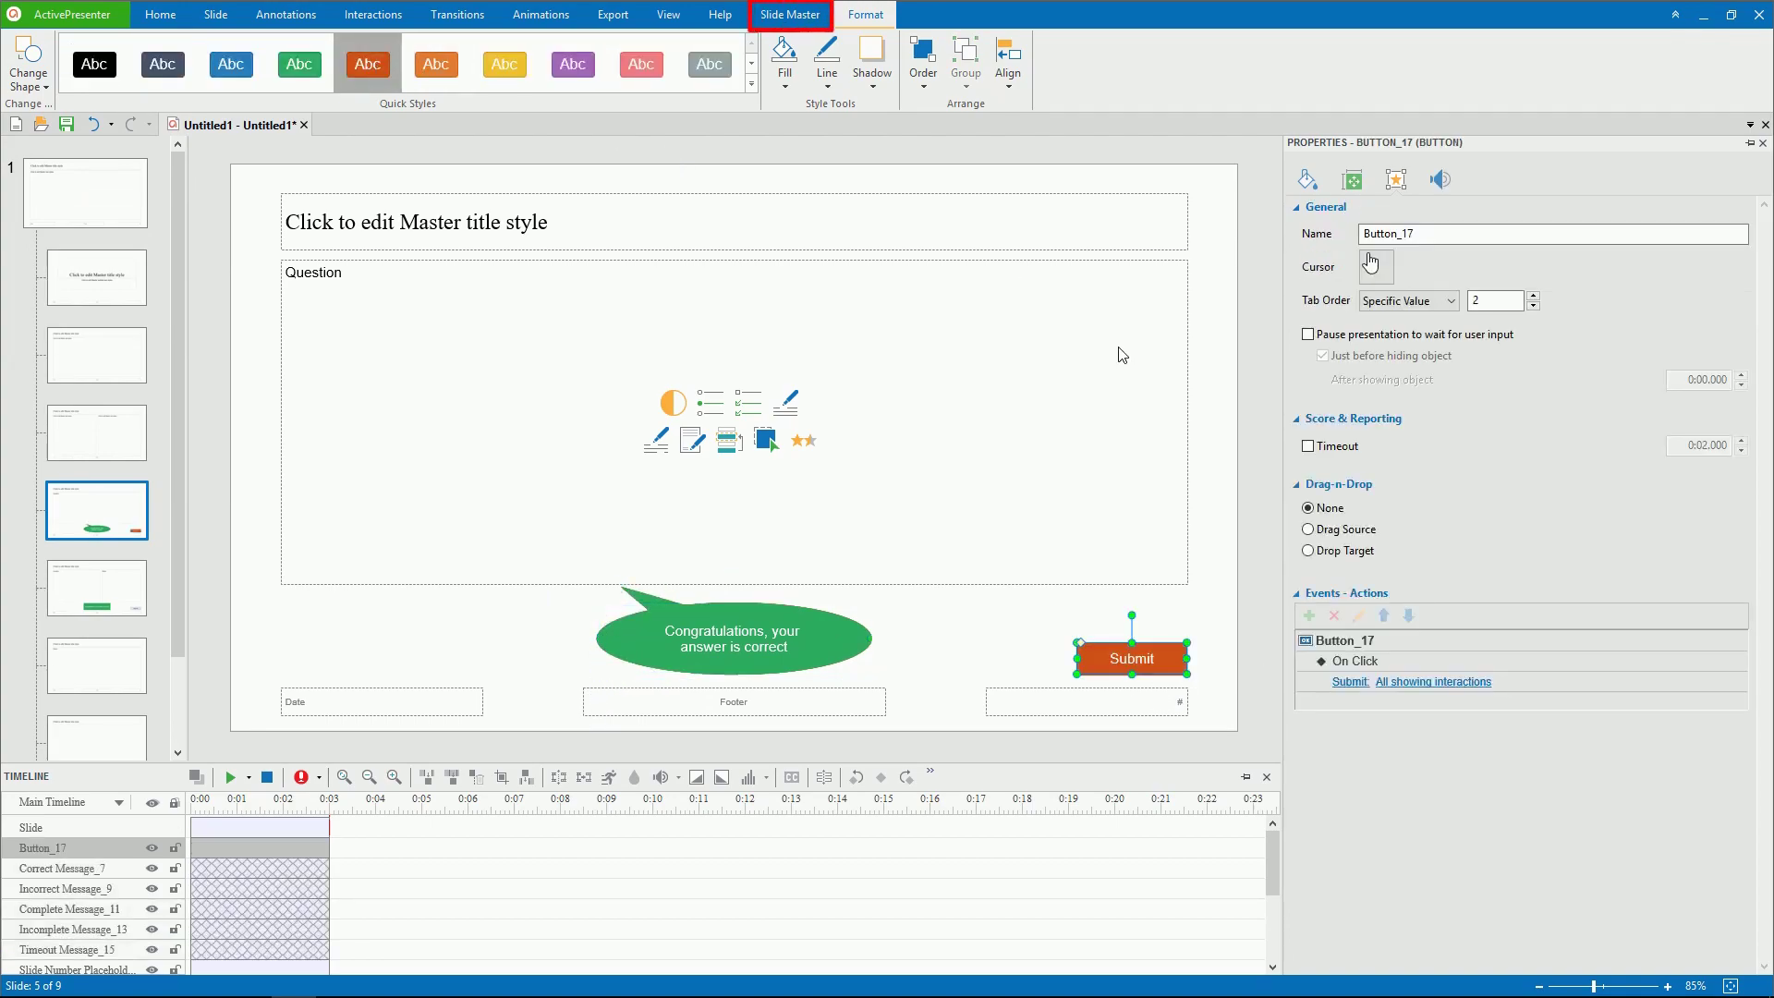
{"action": "left_click", "coordinate": [785, 15]}
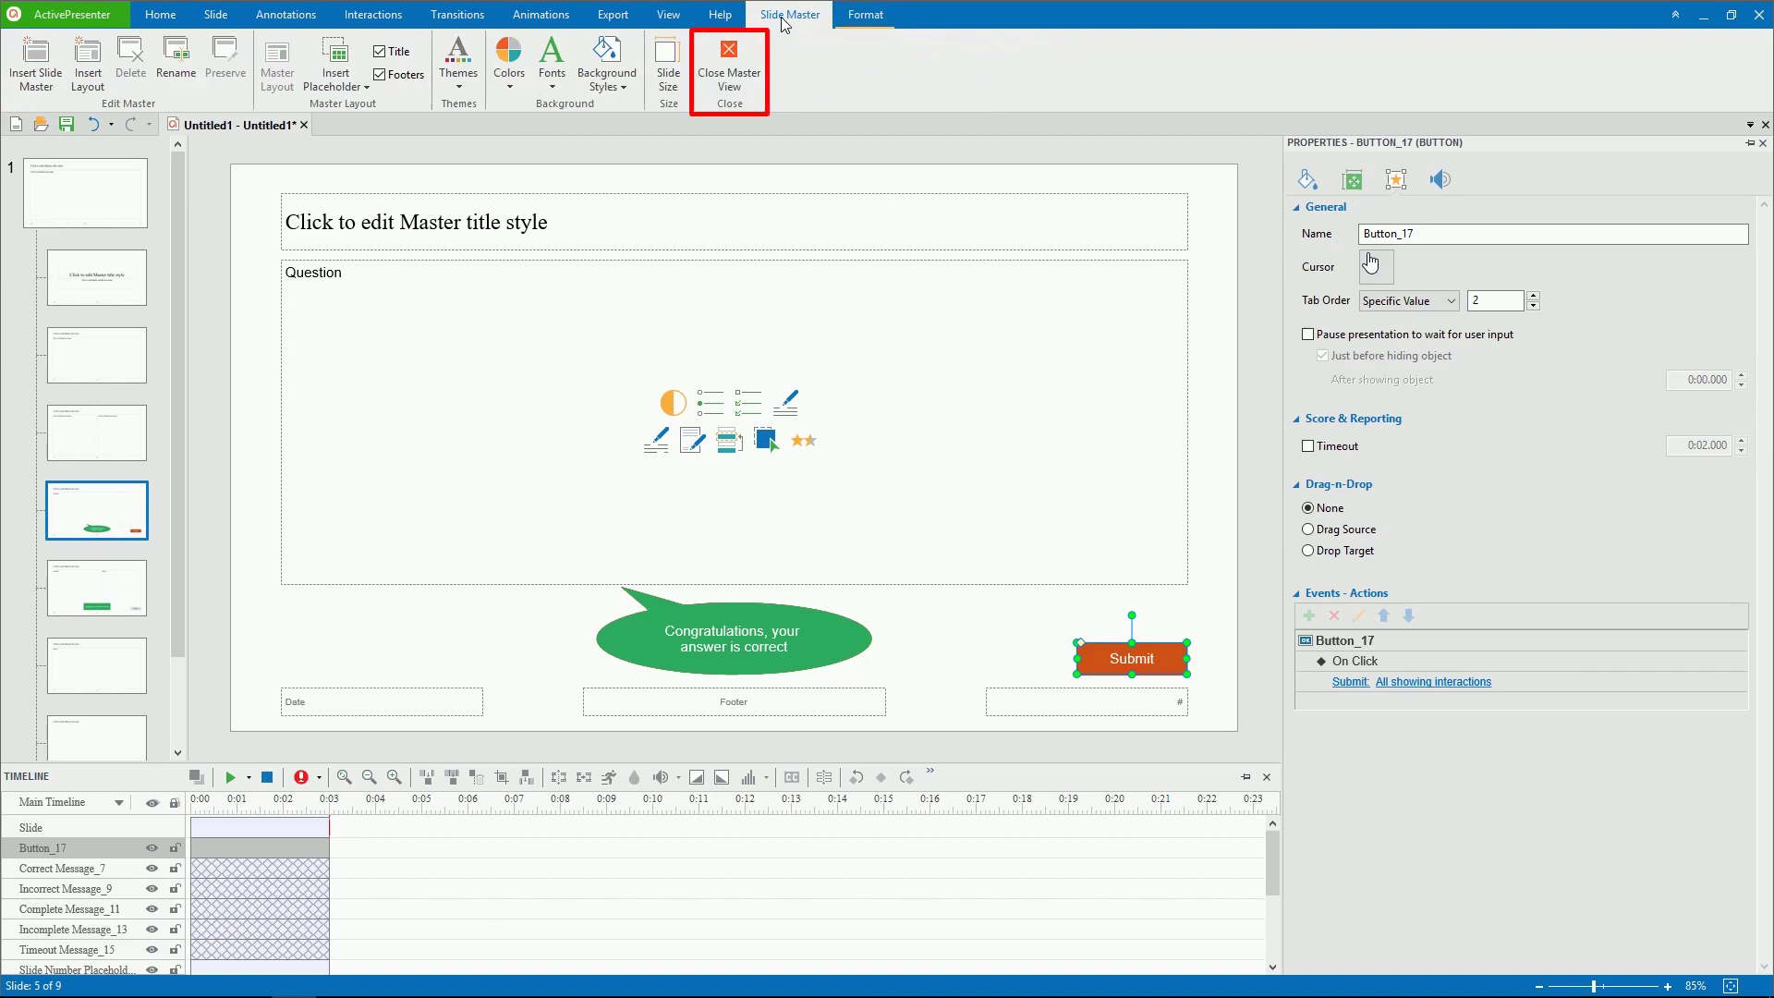
{"action": "left_click", "coordinate": [729, 63]}
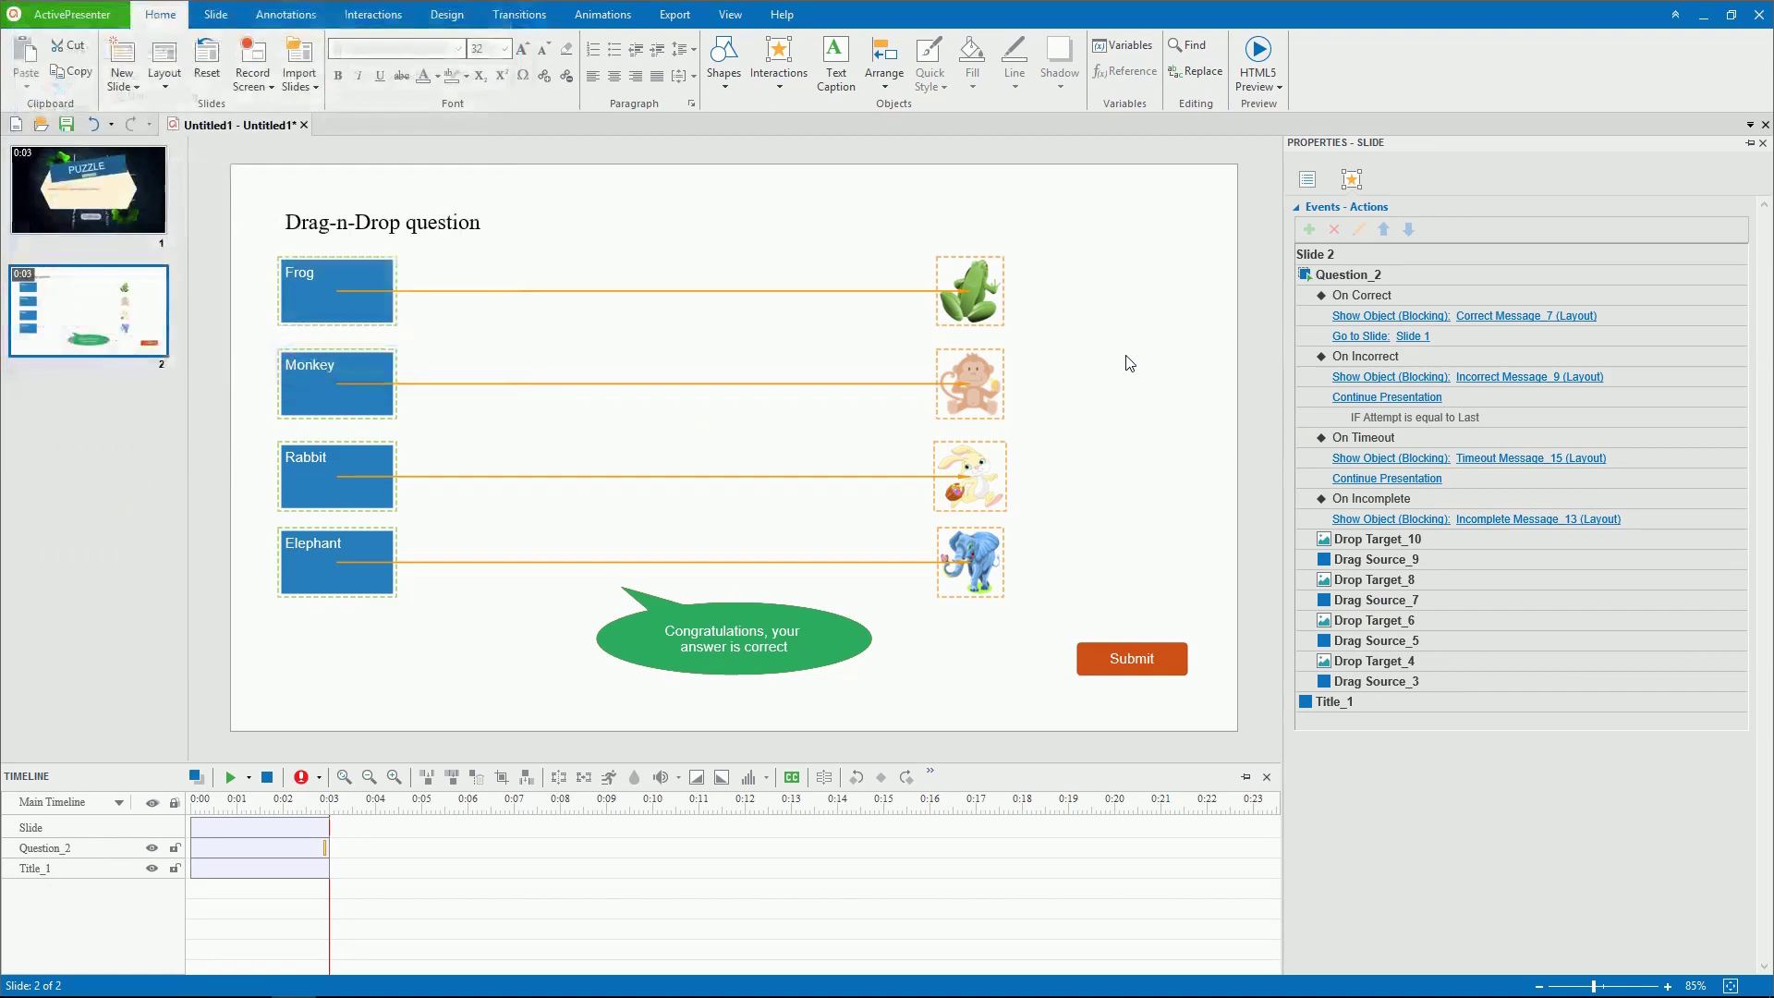
- Start an HTML5 Preview of the project from the Export tab
{"action": "left_click", "coordinate": [675, 17]}
{"action": "left_click", "coordinate": [547, 85]}
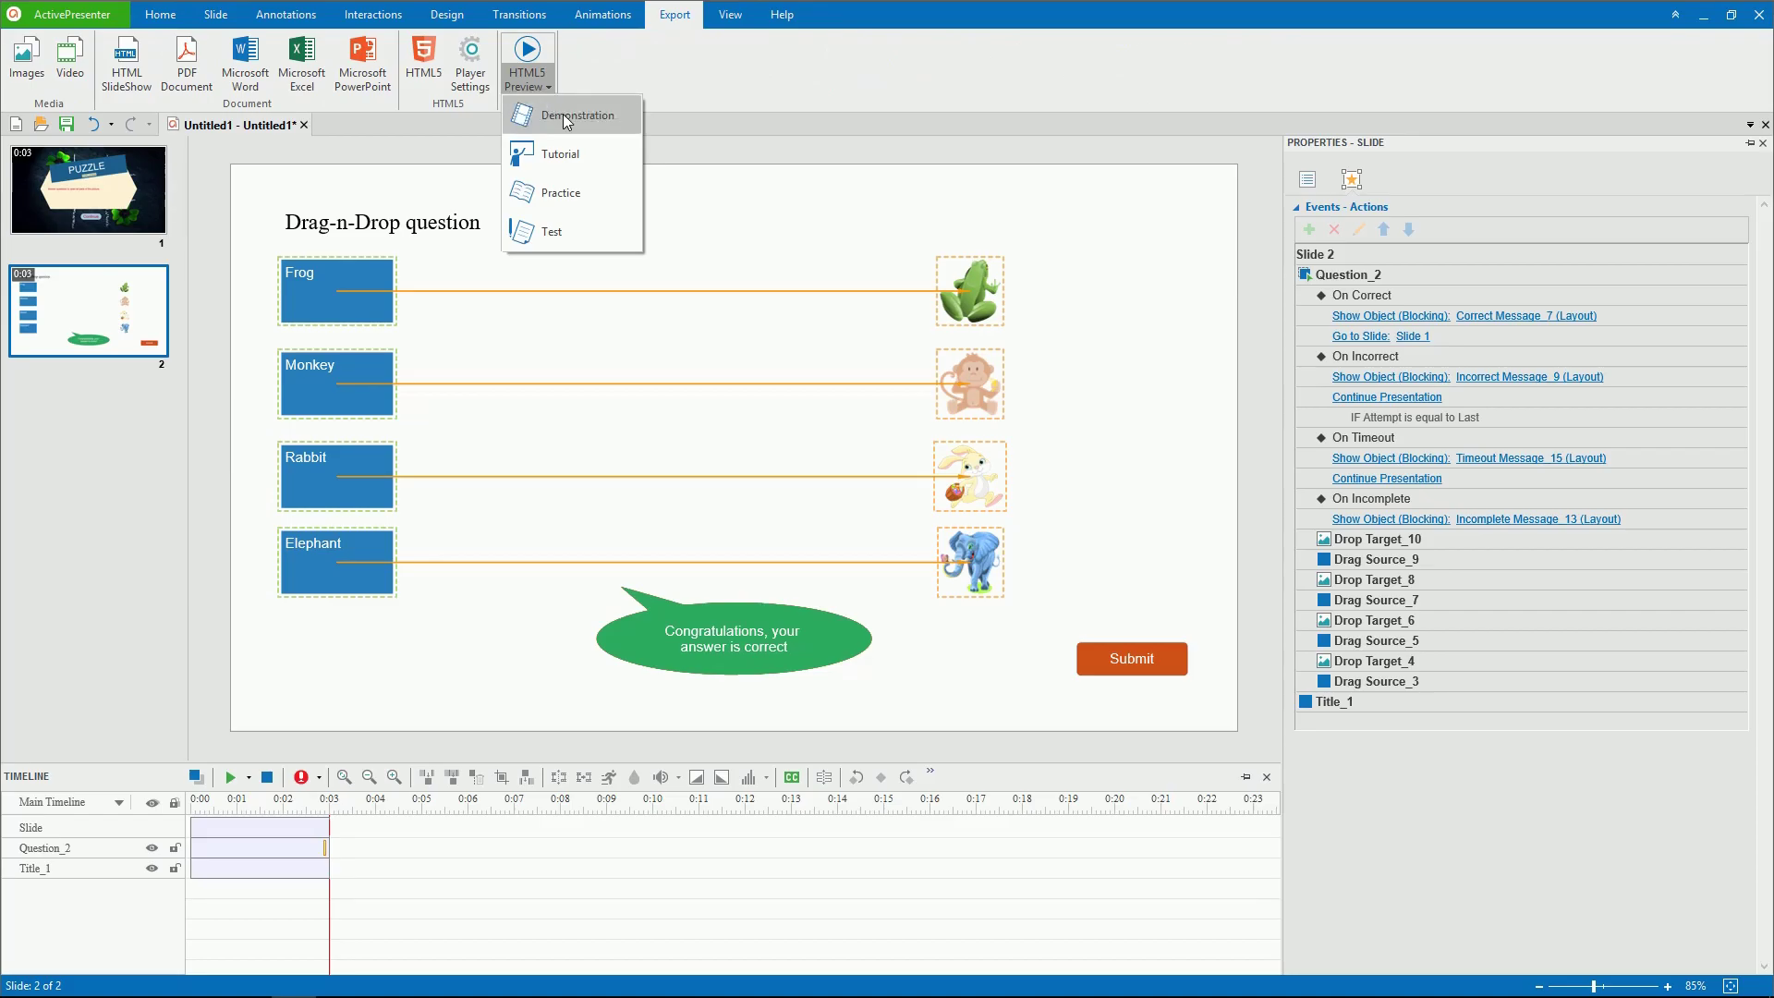
{"action": "left_click", "coordinate": [566, 150]}
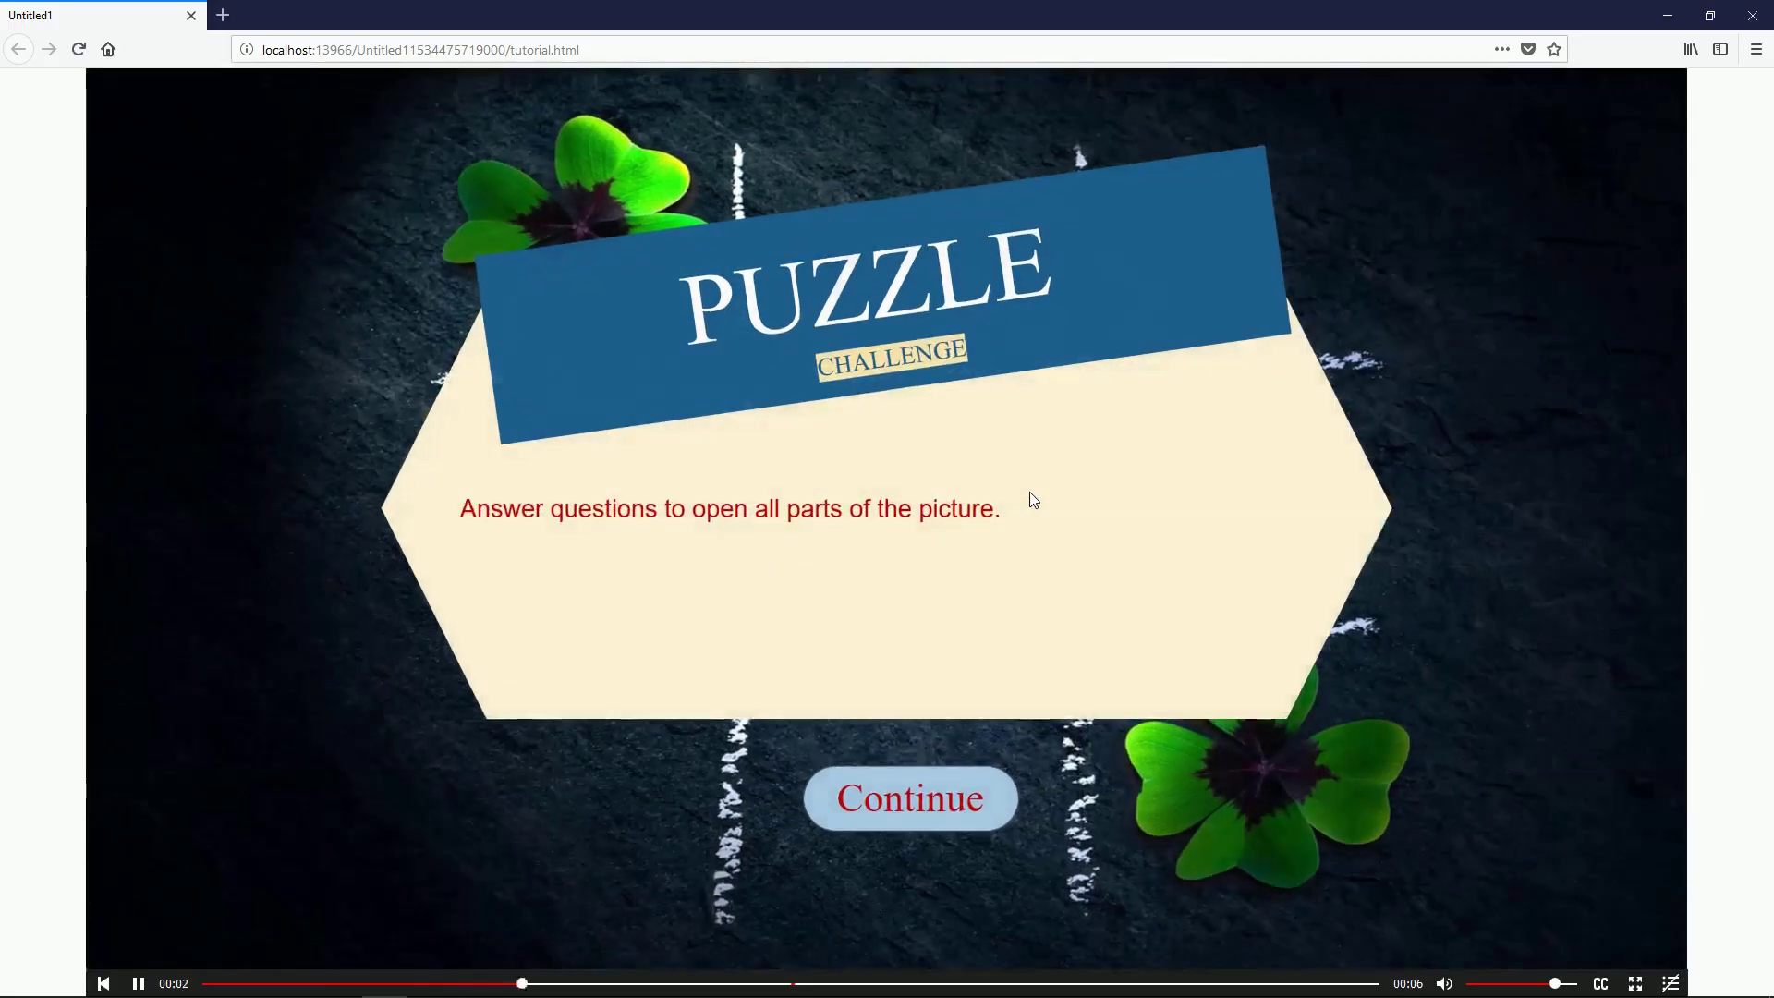
- Continue past the intro, drop Frog, Monkey, Rabbit and Elephant onto their images, and submit
{"action": "left_click", "coordinate": [920, 797]}
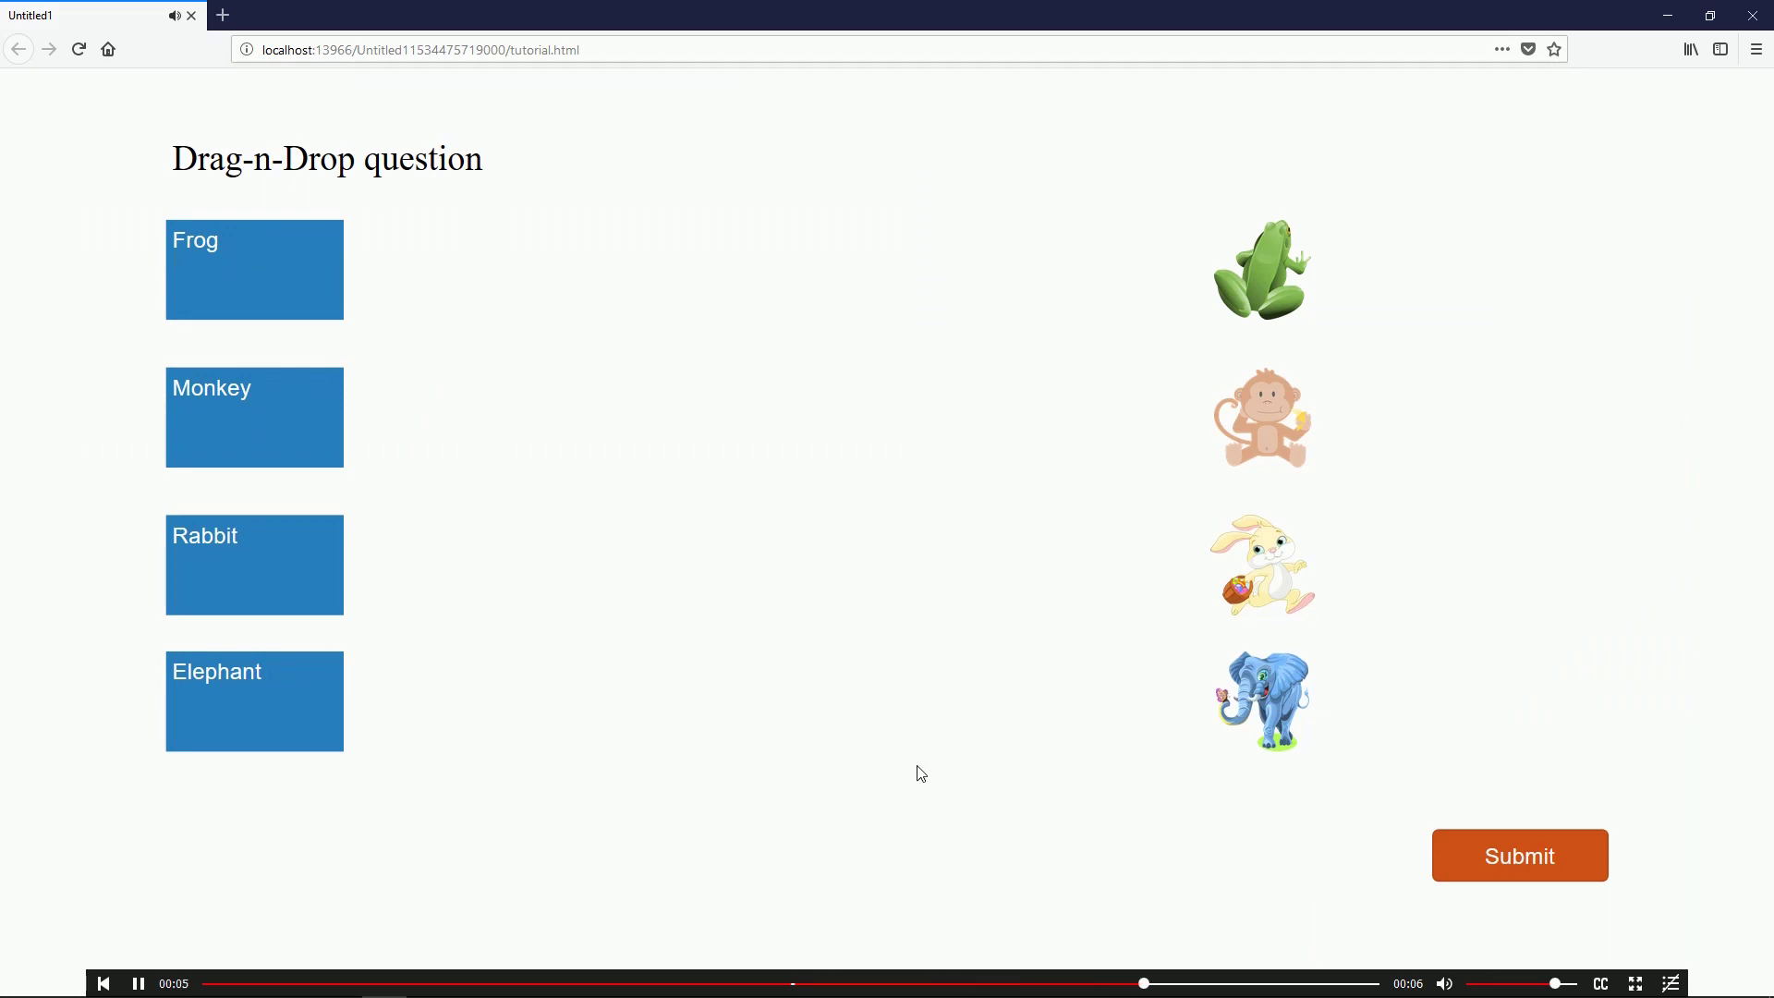
{"action": "left_click_drag", "start_coordinate": [260, 285], "coordinate": [1231, 296]}
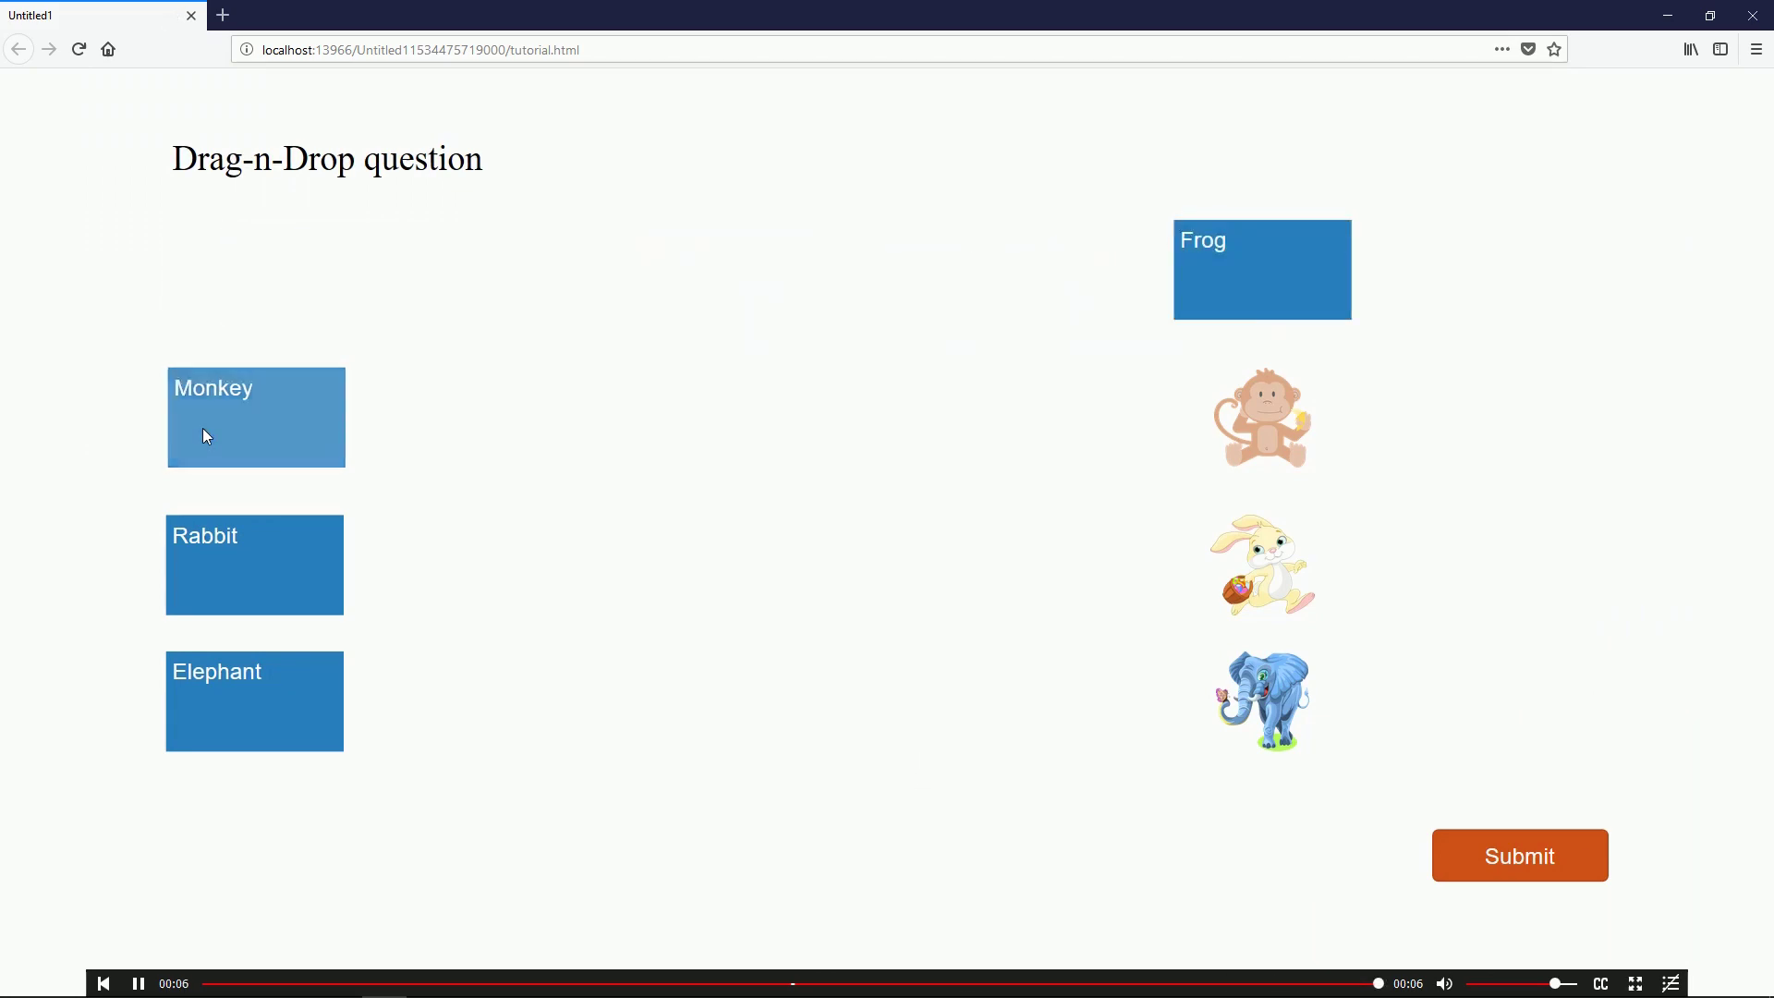
{"action": "left_click_drag", "start_coordinate": [198, 436], "coordinate": [1303, 429]}
{"action": "left_click_drag", "start_coordinate": [244, 558], "coordinate": [1288, 558]}
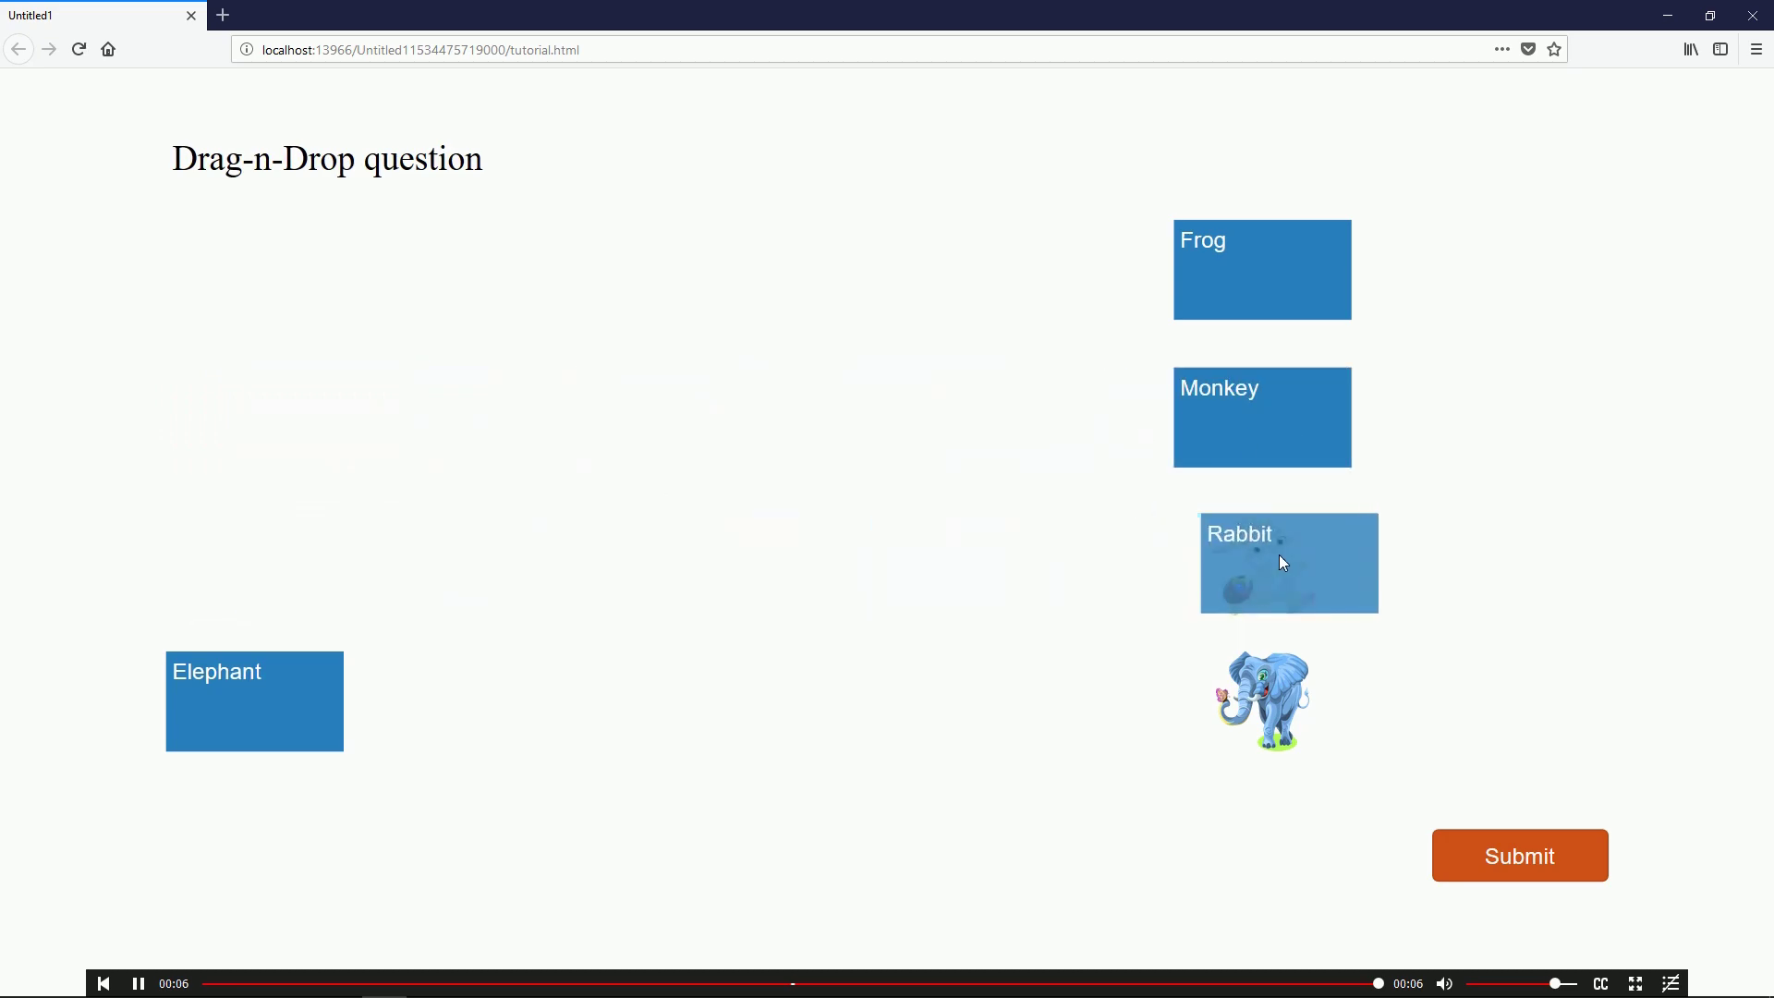
{"action": "left_click_drag", "start_coordinate": [277, 701], "coordinate": [1274, 702]}
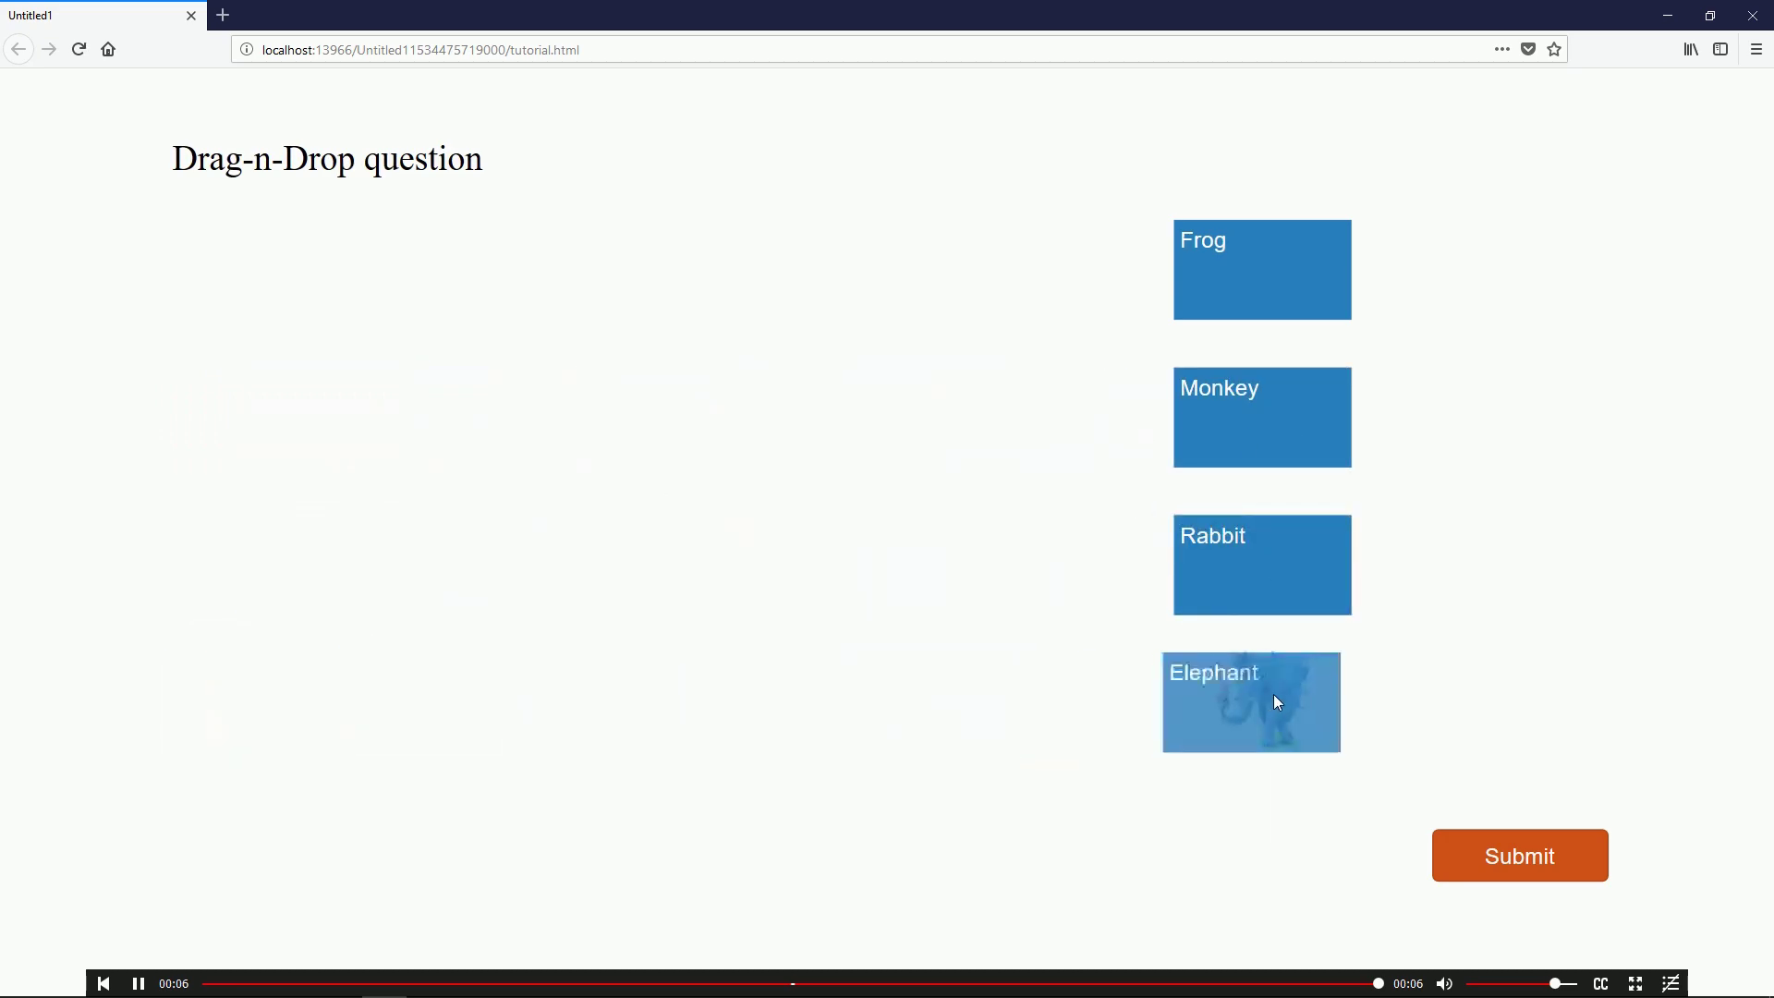
{"action": "left_click", "coordinate": [1495, 858]}
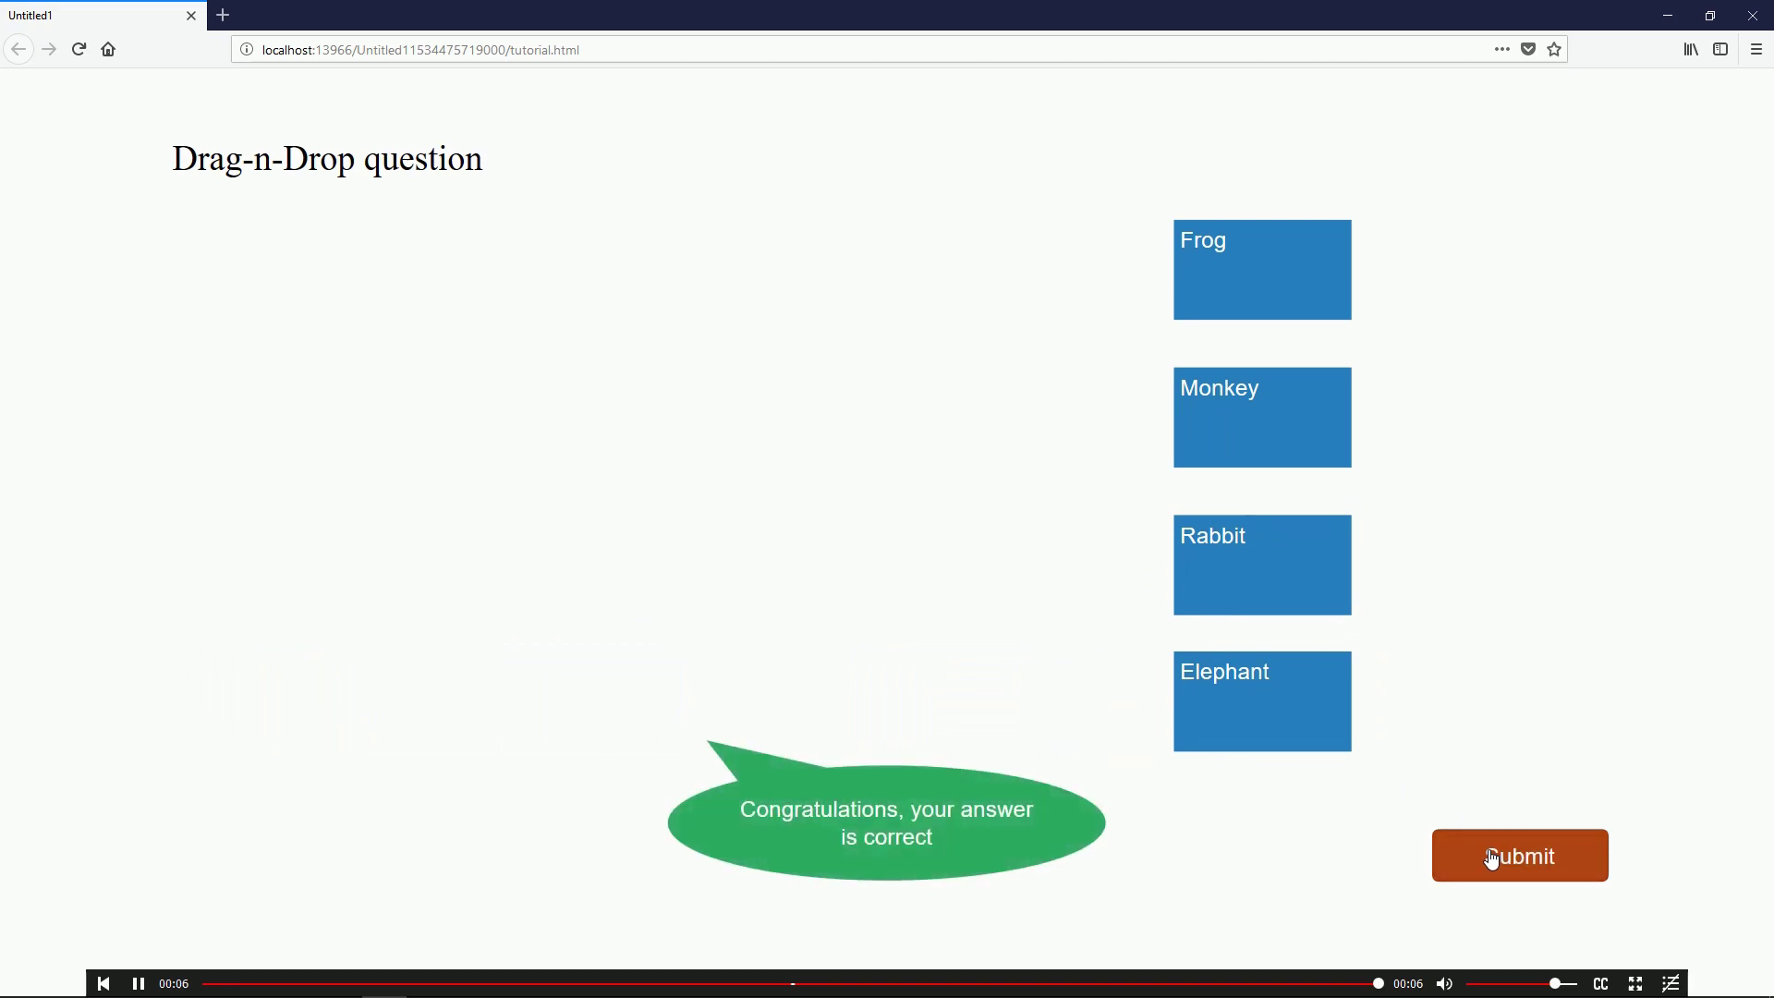